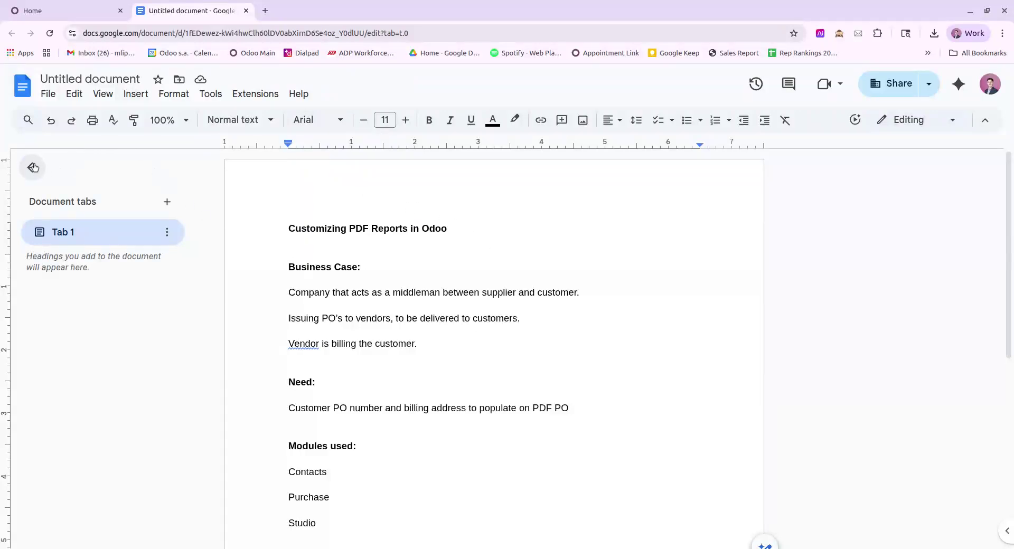
Step: Collapse the document tabs panel and scroll the Odoo PDF report notes down to Features used
{"action": "left_click", "coordinate": [32, 167]}
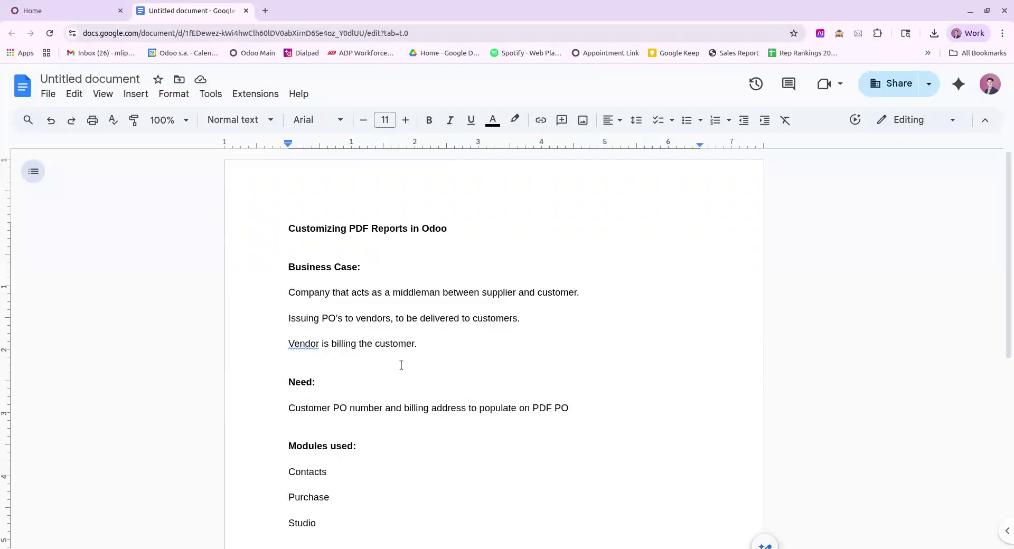
{"action": "scroll", "coordinate": [407, 367], "scroll_direction": "down", "scroll_amount": 1}
{"action": "scroll", "coordinate": [287, 343], "scroll_direction": "down", "scroll_amount": 1}
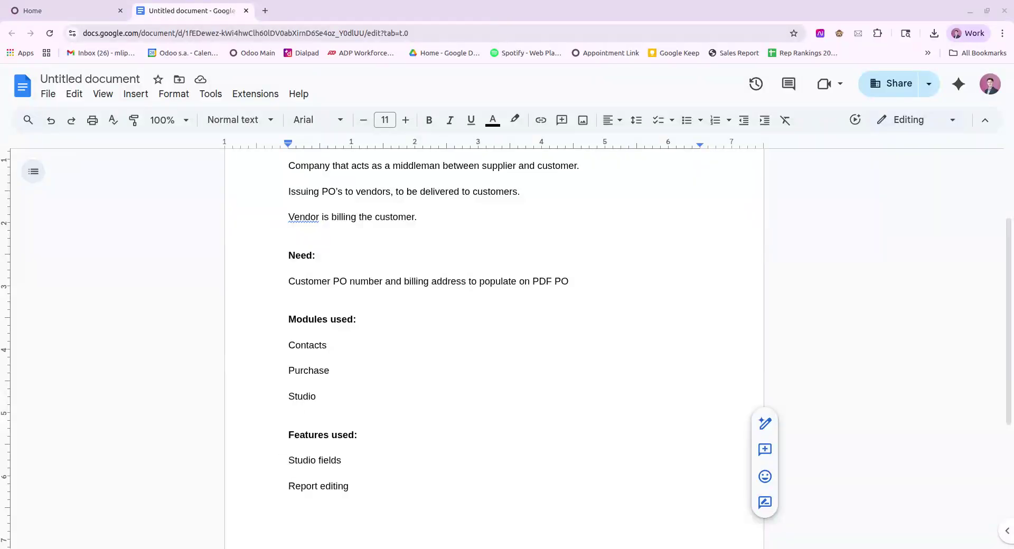
Step: Search Odoo contacts for 'deco' and open the Deco Addict company record
{"action": "left_click", "coordinate": [70, 15]}
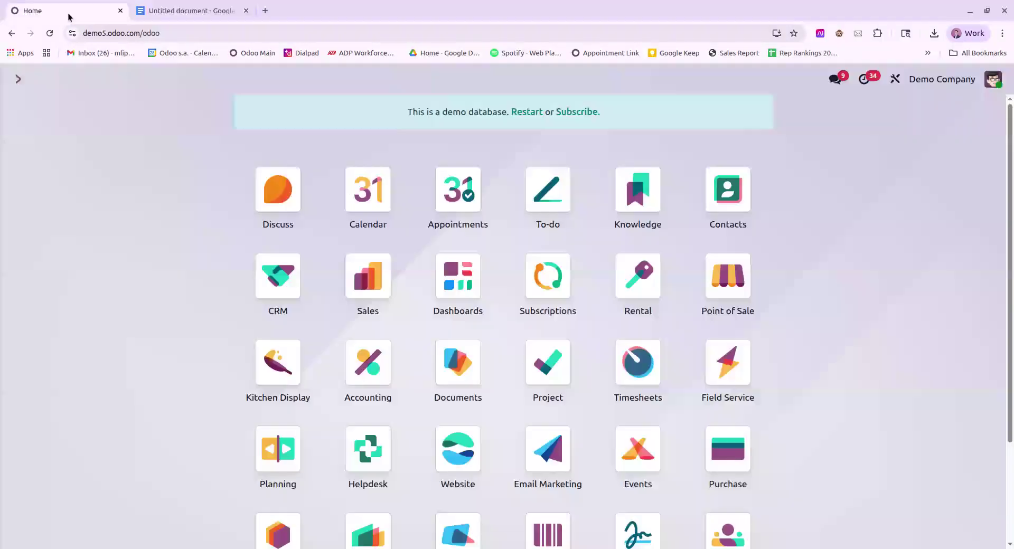
{"action": "left_click", "coordinate": [725, 201]}
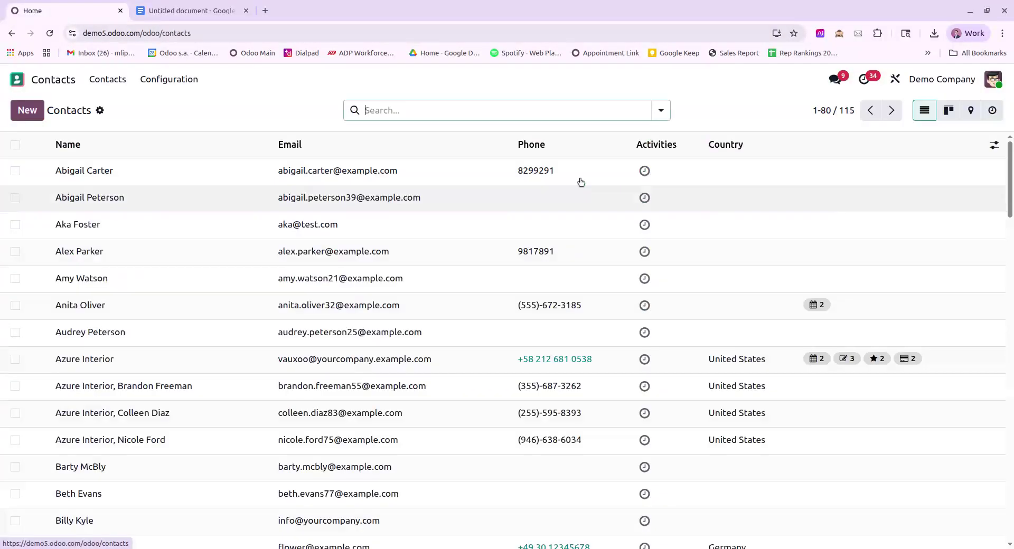
{"action": "type", "text": "deco"}
{"action": "key", "text": "Return"}
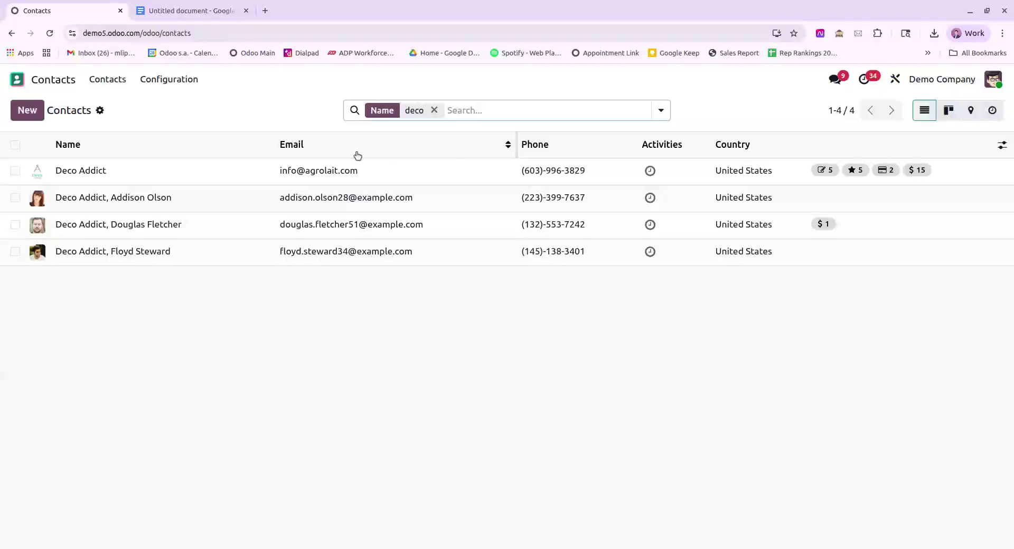
{"action": "left_click", "coordinate": [188, 169]}
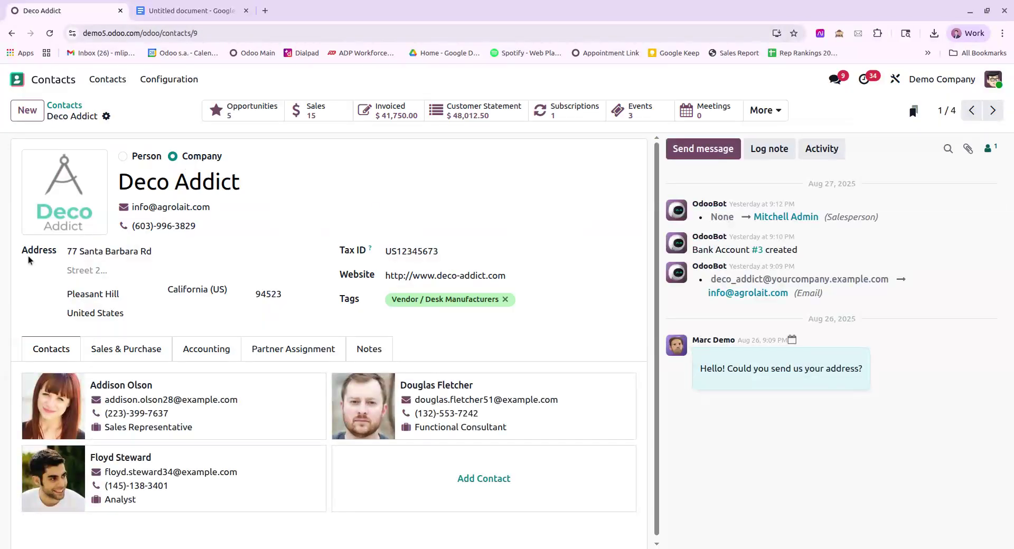
{"action": "left_click_drag", "start_coordinate": [28, 250], "coordinate": [57, 251]}
{"action": "left_click", "coordinate": [474, 479]}
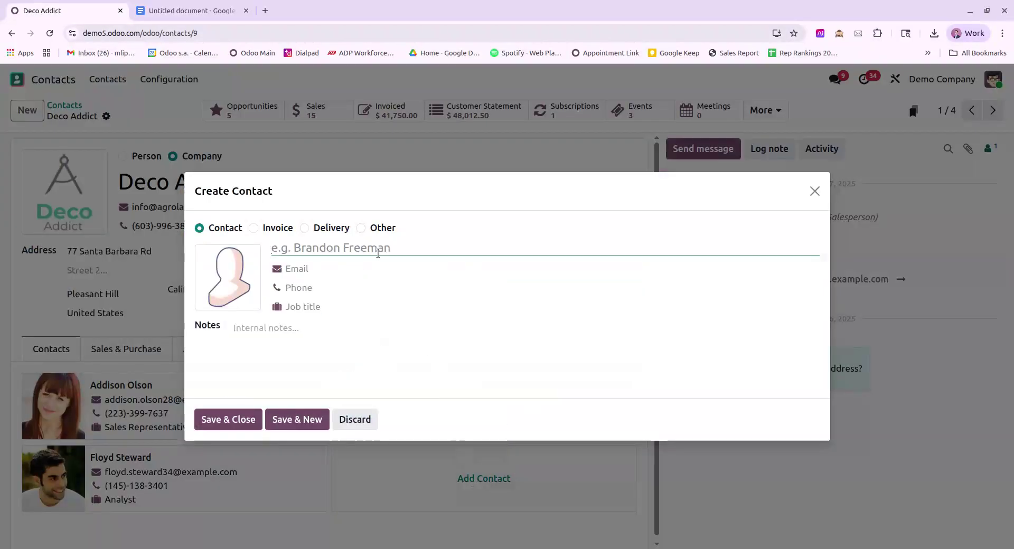
{"action": "left_click", "coordinate": [255, 227]}
{"action": "left_click", "coordinate": [311, 216]}
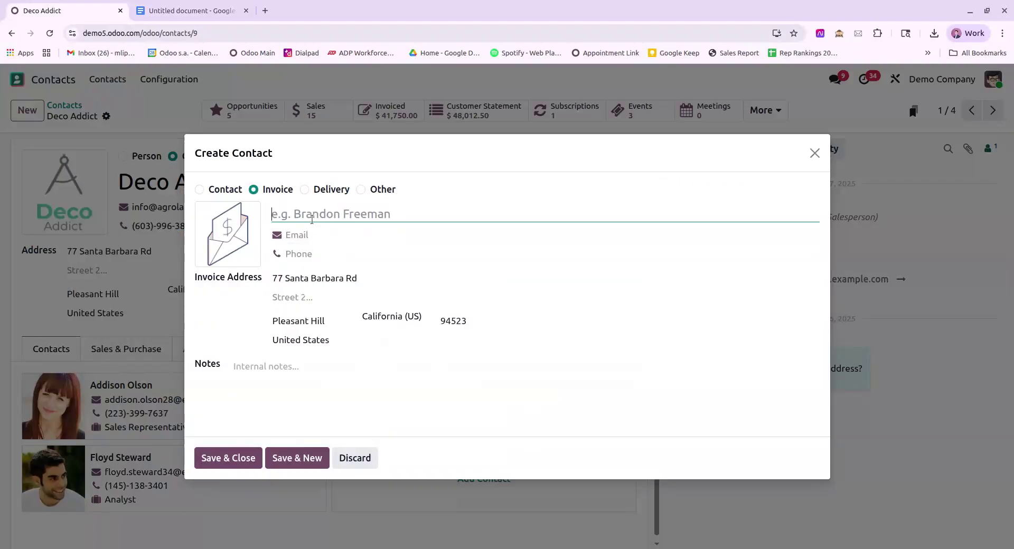
{"action": "type", "text": "Billing"}
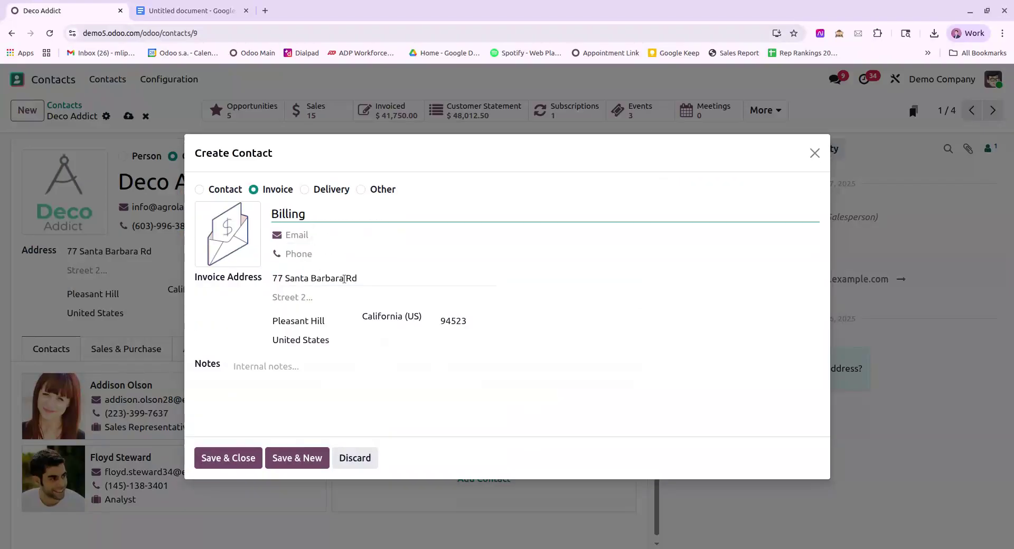
{"action": "left_click", "coordinate": [345, 278]}
{"action": "triple_click", "coordinate": [310, 274]}
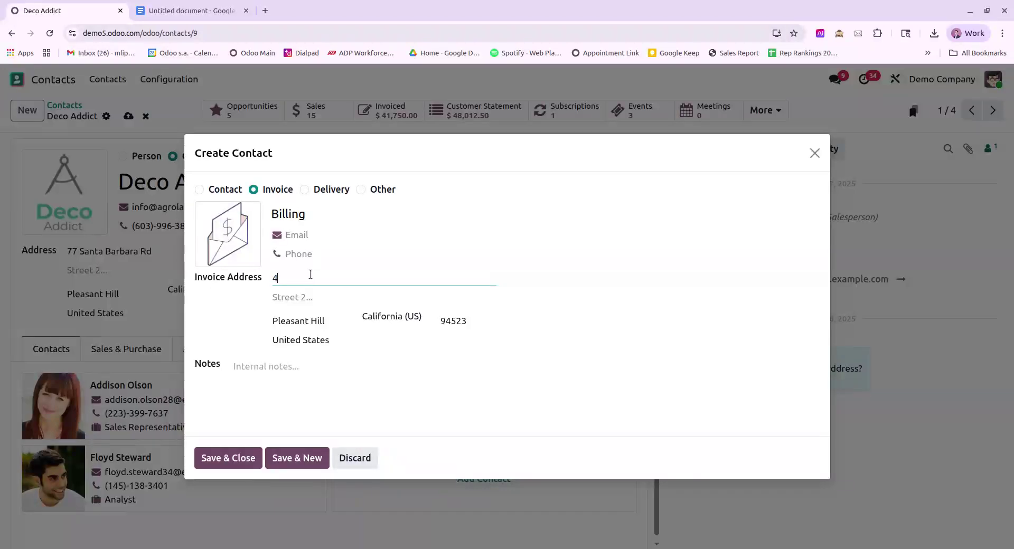
{"action": "left_click", "coordinate": [235, 457]}
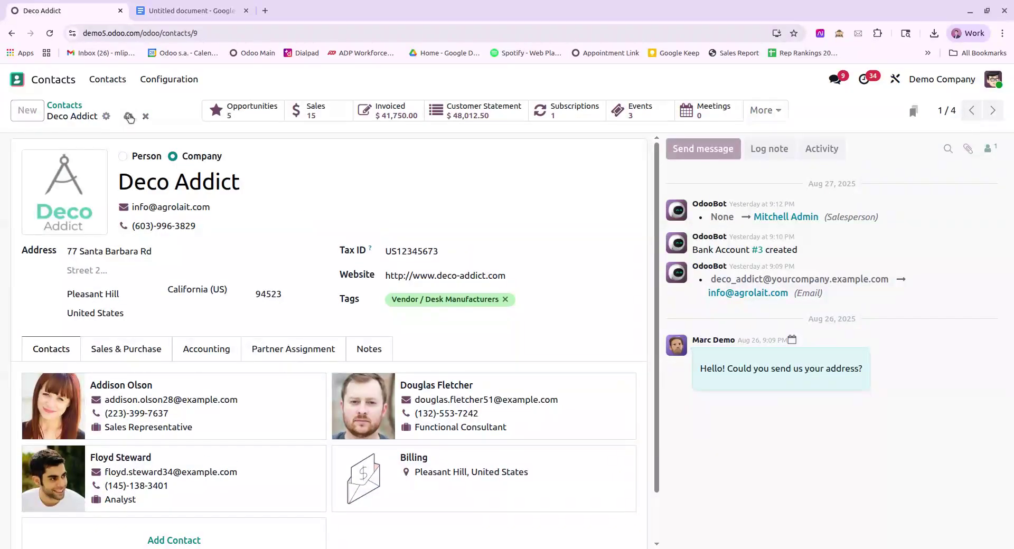
Step: Open request for quotation P00017 in the Purchase app and enter Studio
{"action": "left_click", "coordinate": [16, 79]}
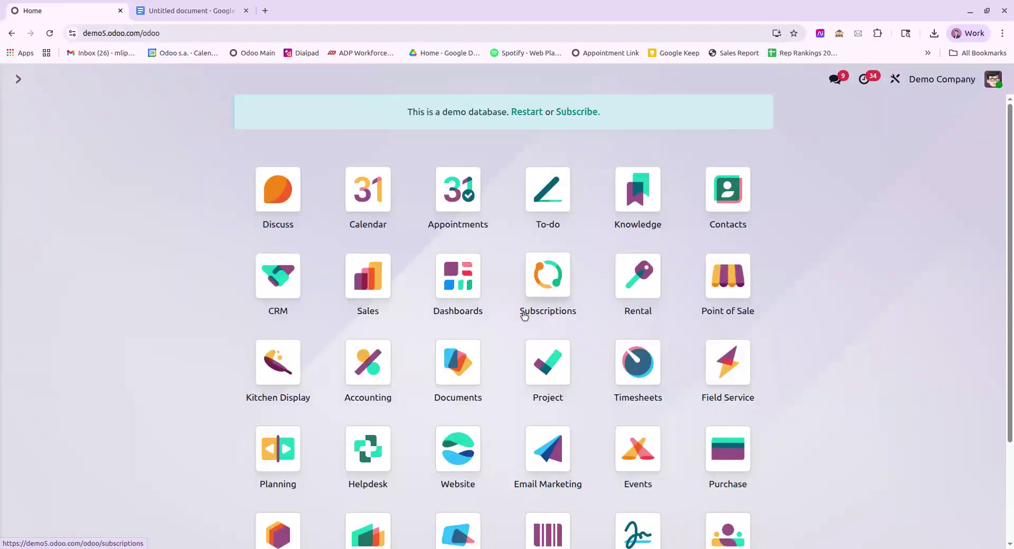
{"action": "left_click", "coordinate": [727, 448]}
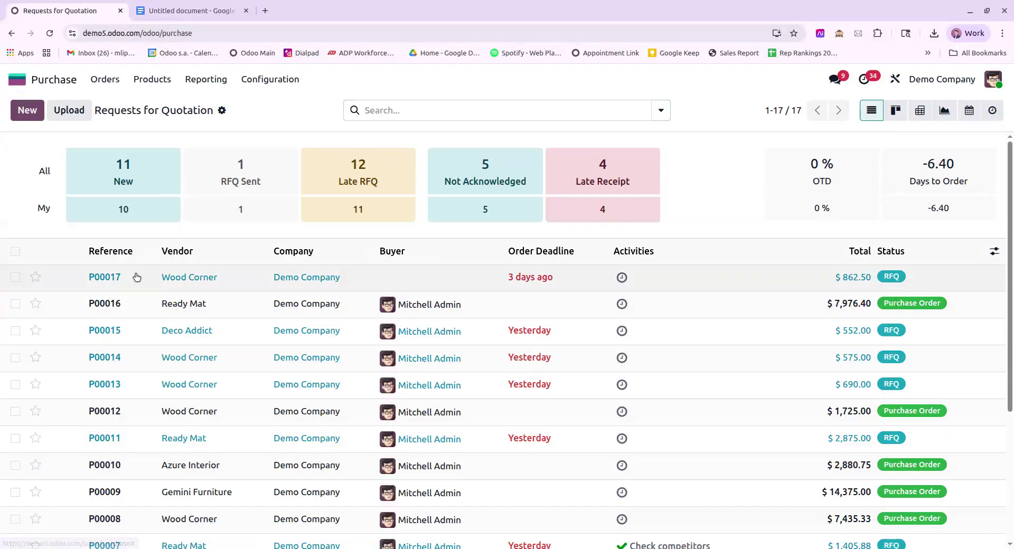
{"action": "left_click", "coordinate": [136, 276]}
{"action": "left_click", "coordinate": [895, 78]}
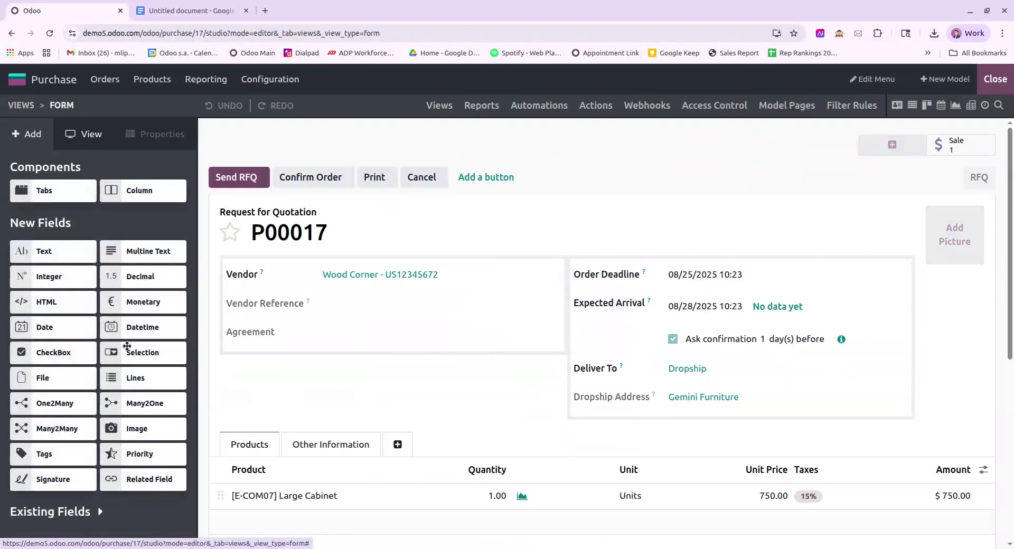
Step: Drag a Text field below Agreement and label it Customer PO #
{"action": "left_click_drag", "start_coordinate": [58, 264], "coordinate": [211, 353]}
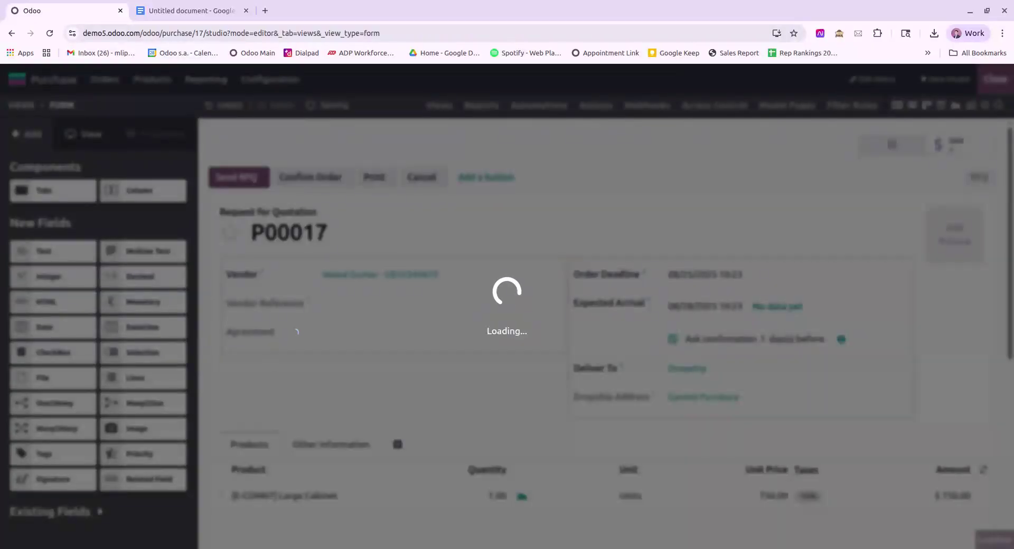
{"action": "left_click", "coordinate": [52, 316]}
{"action": "key", "text": "ctrl+a"}
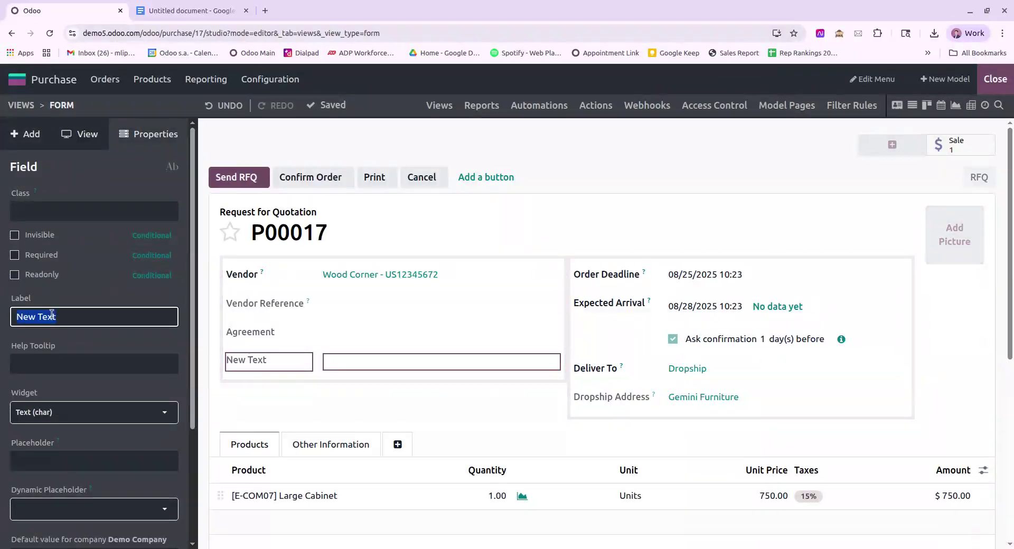
{"action": "type", "text": "Cuso"}
{"action": "key", "text": "BackSpace"}
{"action": "type", "text": "tomer PO #:"}
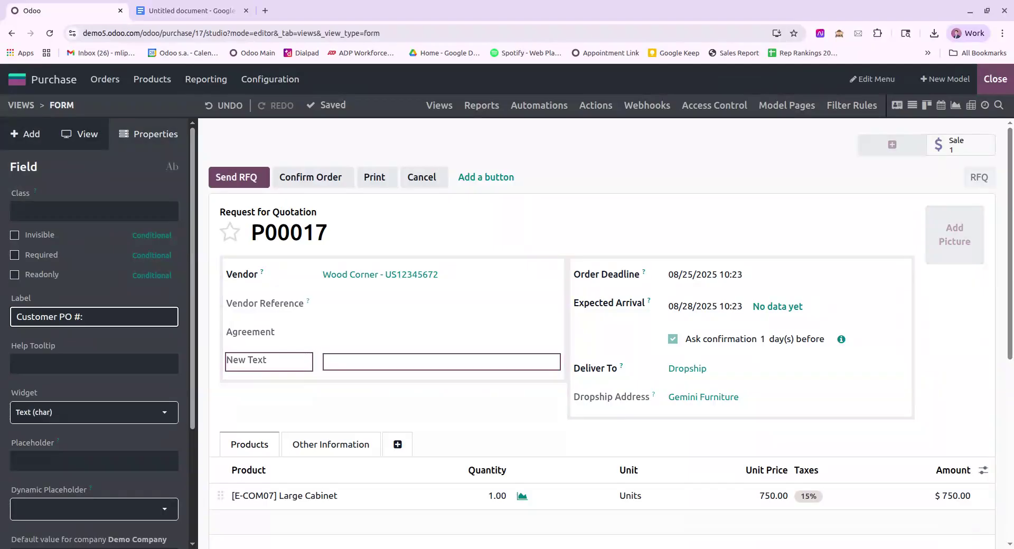
{"action": "key", "text": "Return"}
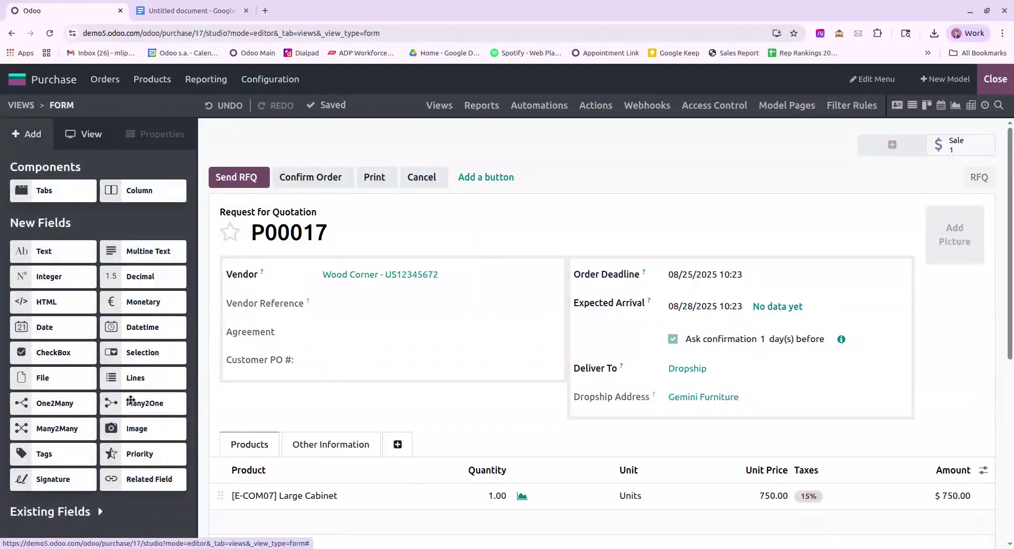
Step: Add a Many2One field linked to Contact below Customer PO #, labelled Customer Billing Address
{"action": "left_click_drag", "start_coordinate": [132, 399], "coordinate": [250, 386]}
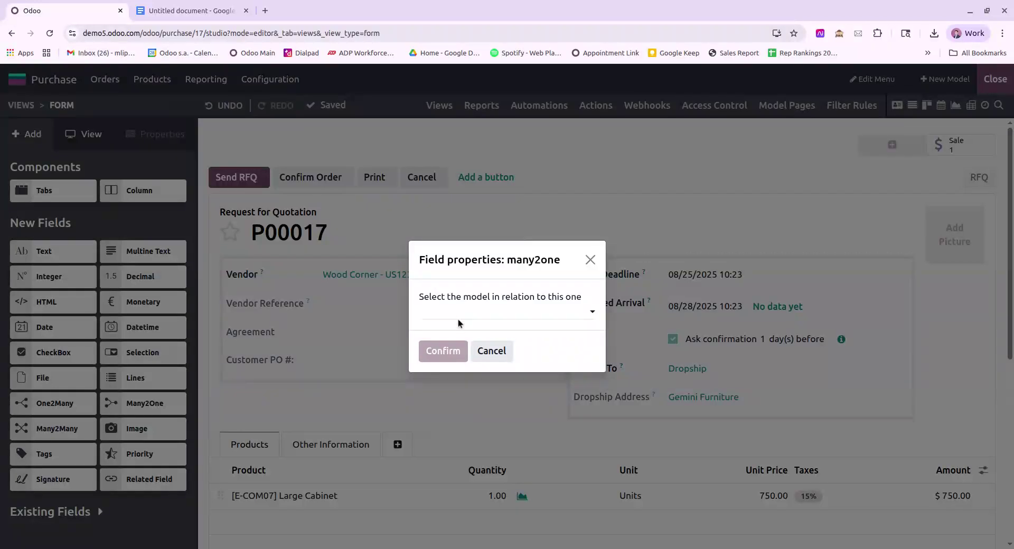
{"action": "type", "text": "contact"}
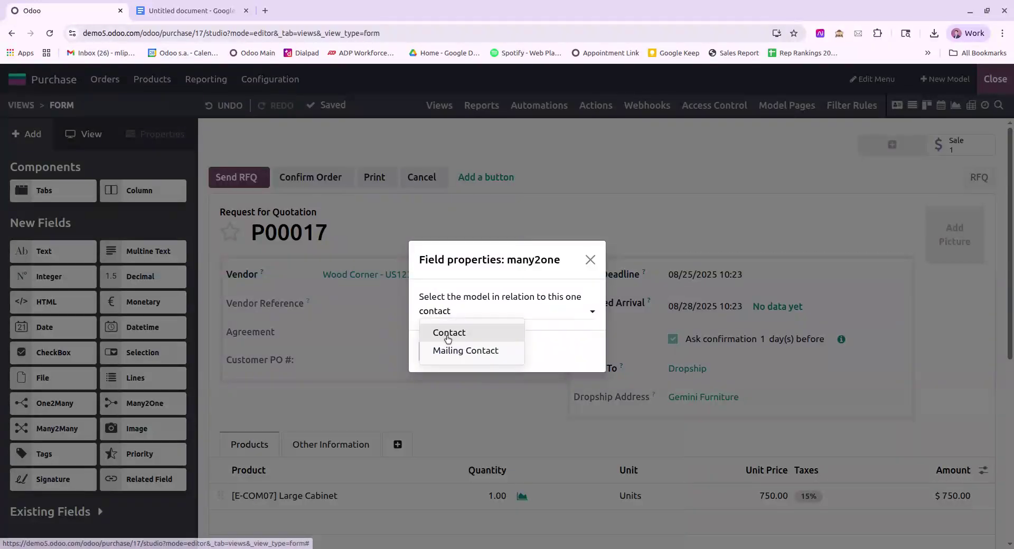
{"action": "left_click", "coordinate": [447, 337]}
{"action": "left_click", "coordinate": [442, 351]}
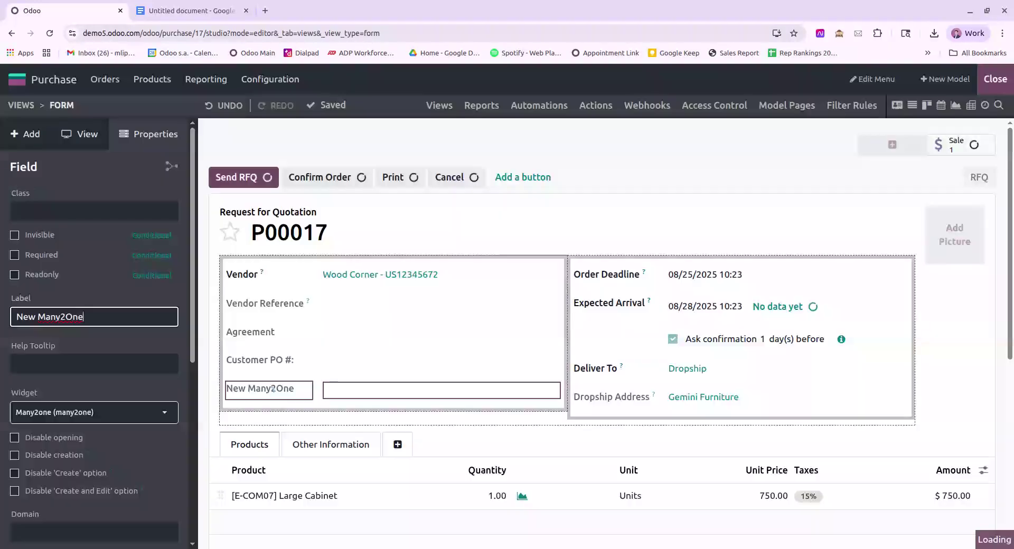
{"action": "double_click", "coordinate": [75, 317]}
{"action": "key", "text": "ctrl+a"}
{"action": "type", "text": "Customer Bi"}
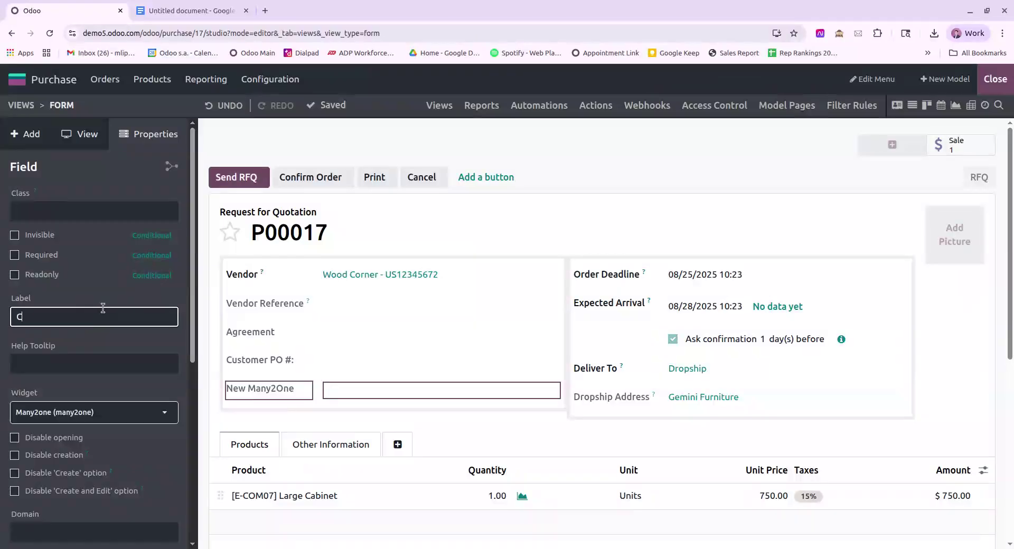
{"action": "type", "text": "lling Address"}
{"action": "key", "text": "Return"}
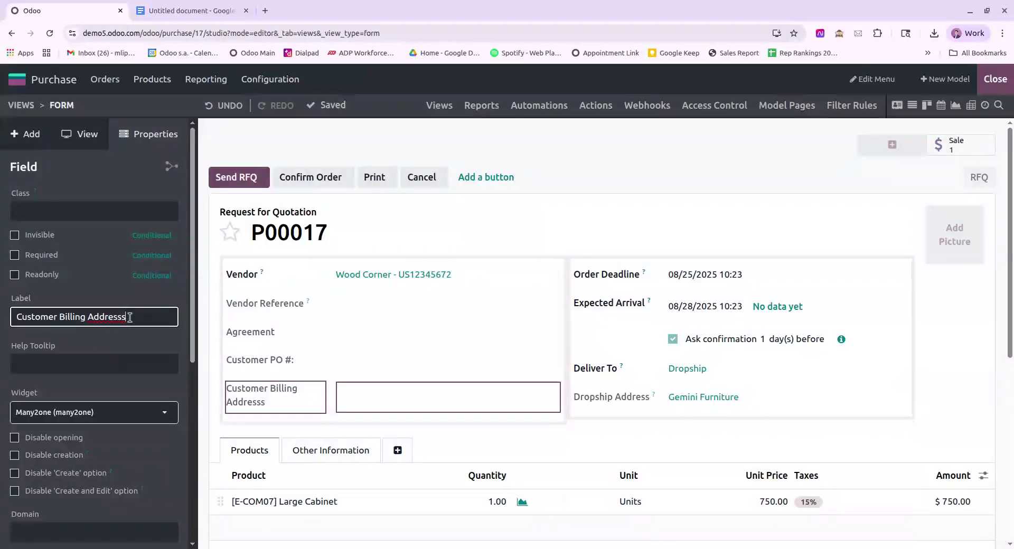
{"action": "key", "text": "Return"}
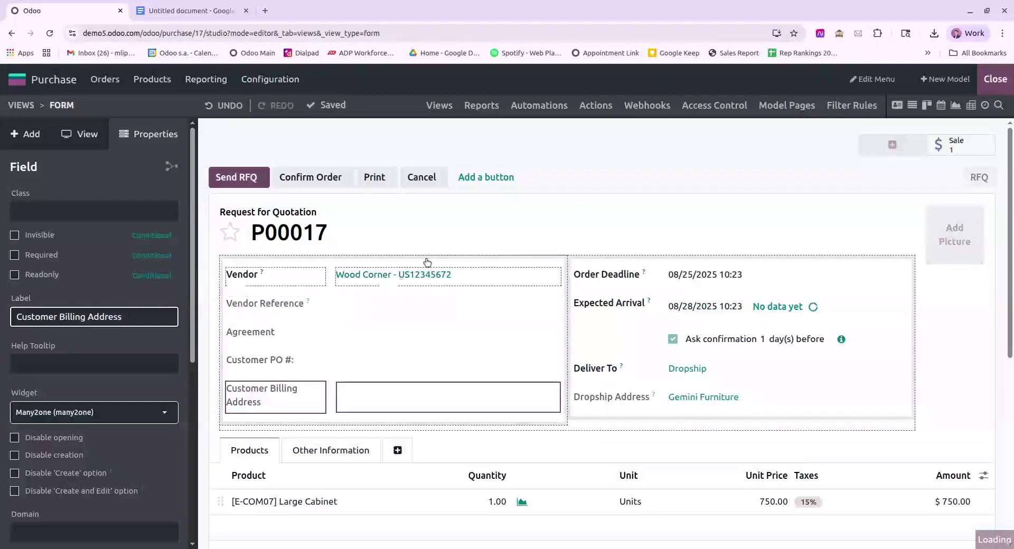
{"action": "left_click", "coordinate": [995, 78]}
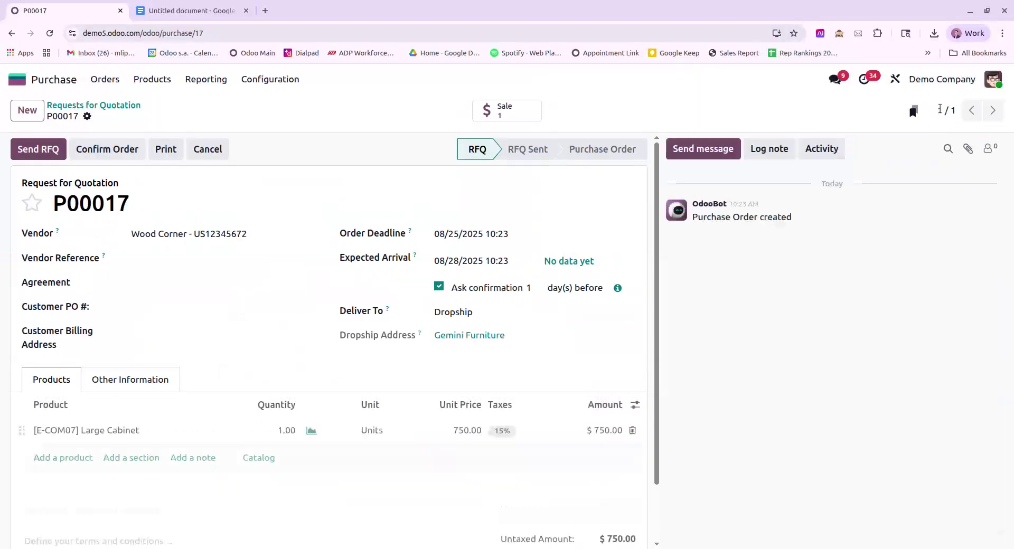
{"action": "left_click", "coordinate": [27, 110]}
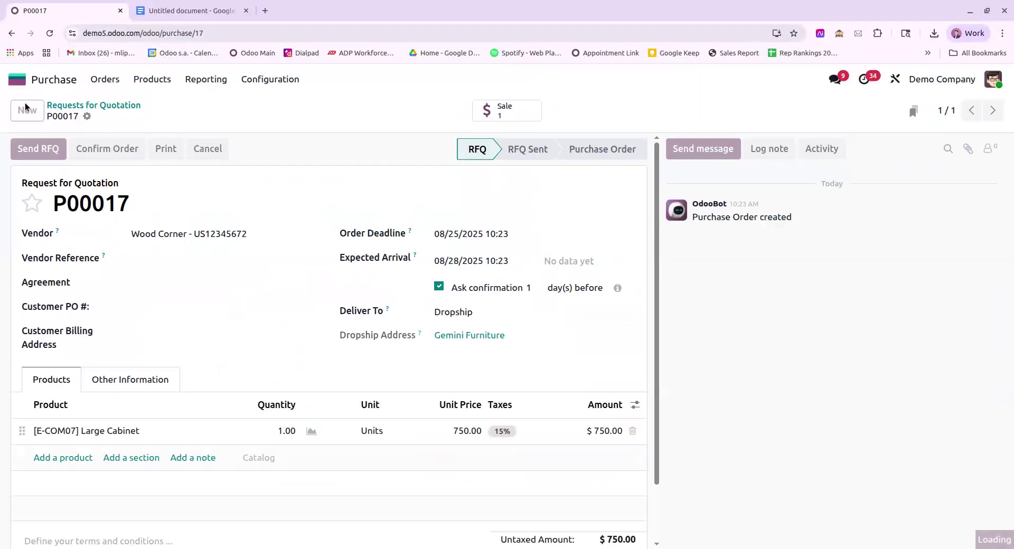
{"action": "left_click", "coordinate": [176, 232]}
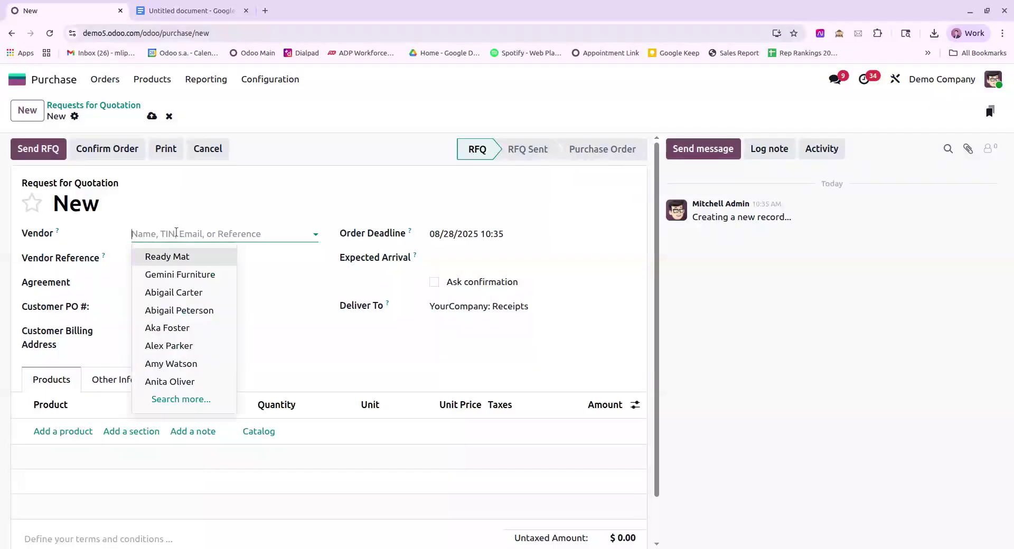
{"action": "left_click", "coordinate": [179, 257]}
{"action": "left_click", "coordinate": [141, 307]}
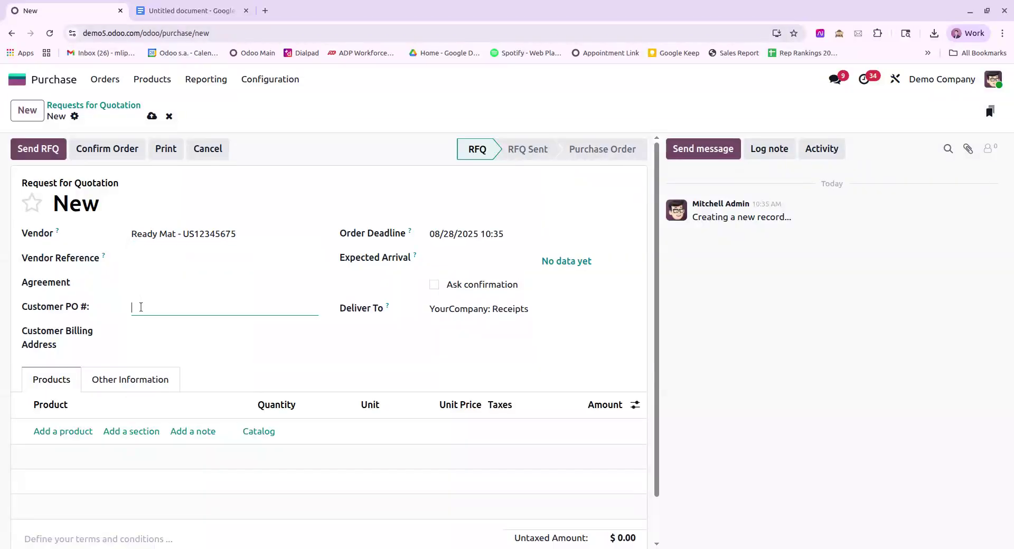
{"action": "type", "text": "1234567890"}
{"action": "left_click", "coordinate": [178, 332]}
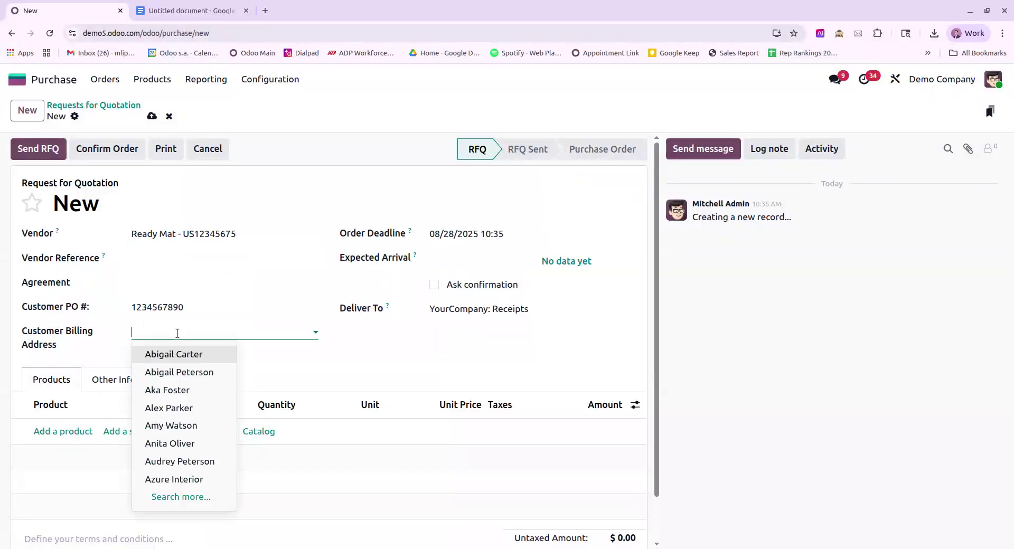
{"action": "type", "text": "billing"}
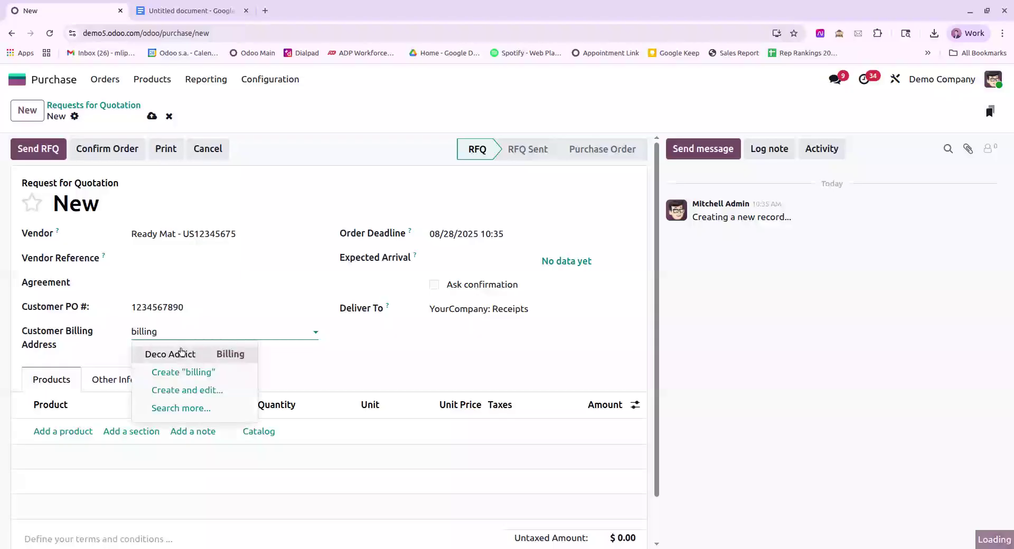
{"action": "left_click", "coordinate": [184, 354]}
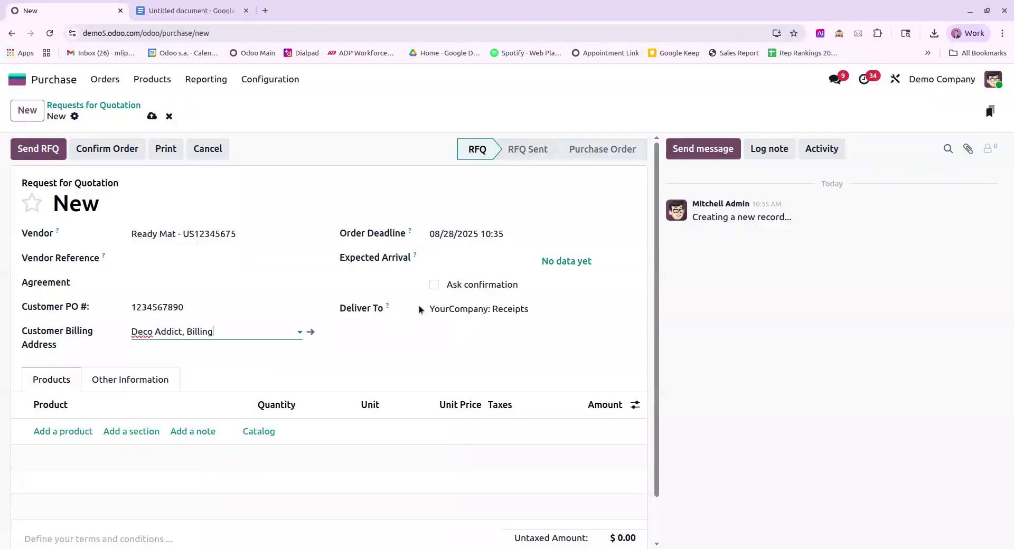
Step: Set Deliver To Dropship with Deco Addict as dropship address, add a Whiteboard Pen, and save
{"action": "left_click", "coordinate": [480, 309]}
{"action": "left_click", "coordinate": [465, 350]}
{"action": "left_click", "coordinate": [447, 334]}
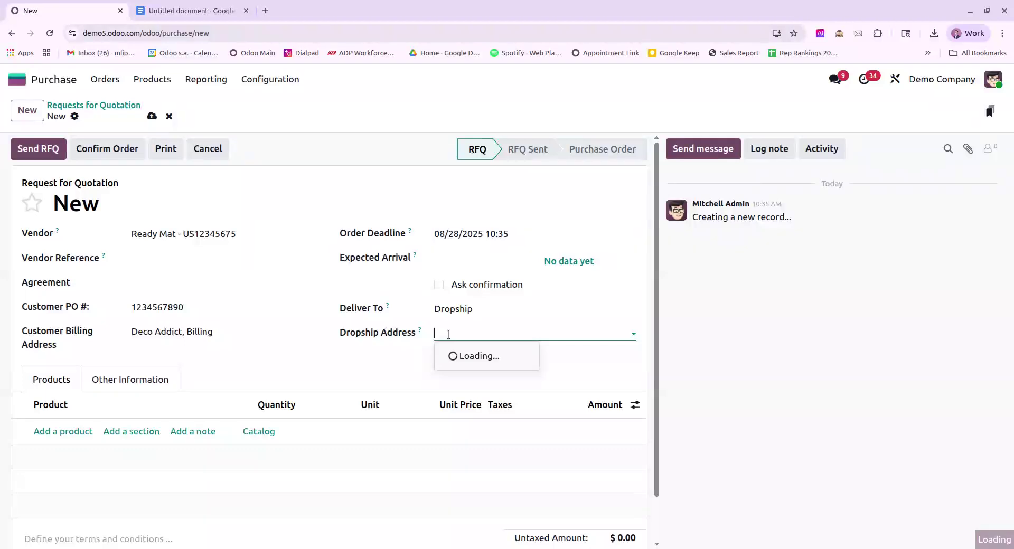
{"action": "type", "text": "deco"}
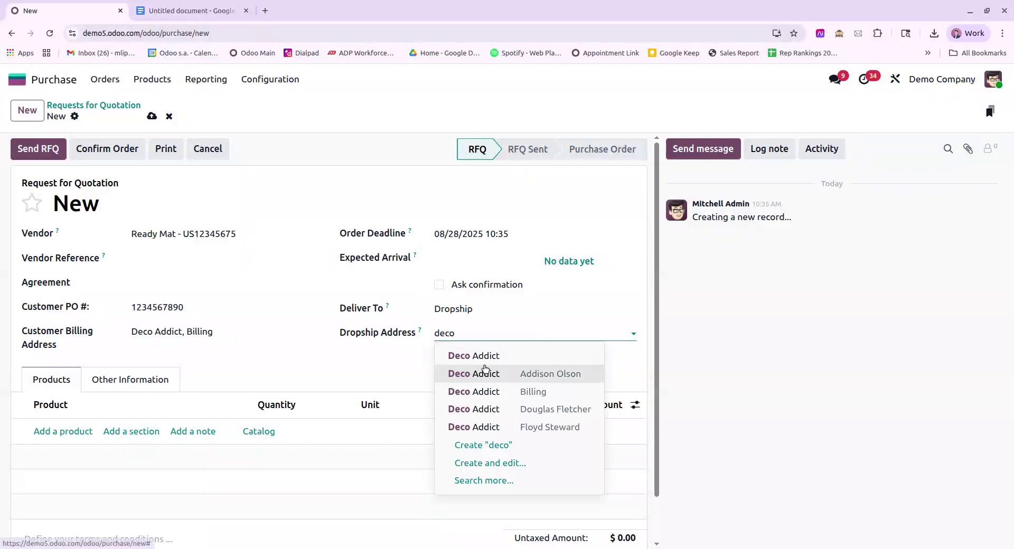
{"action": "left_click", "coordinate": [481, 357]}
{"action": "left_click", "coordinate": [62, 431]}
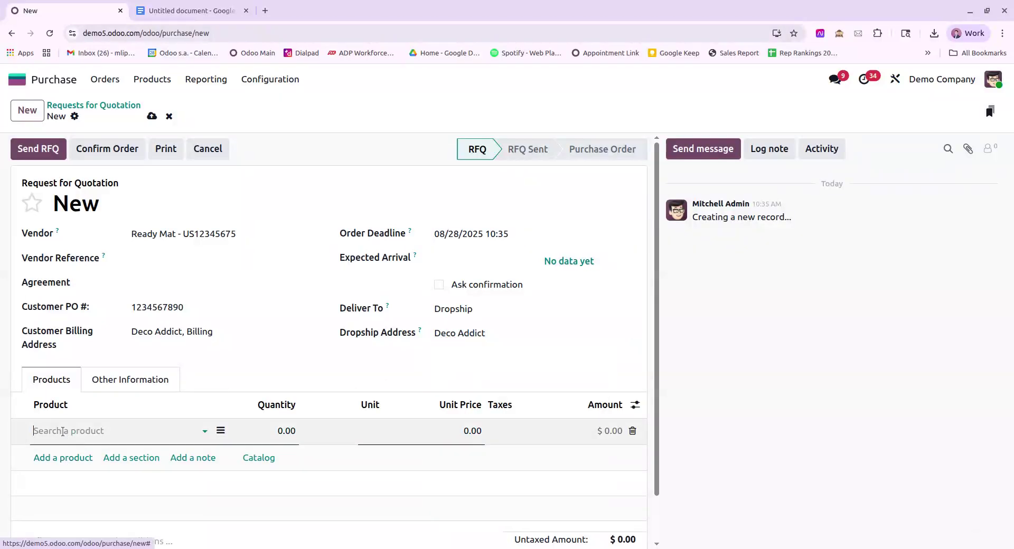
{"action": "left_click", "coordinate": [106, 284]}
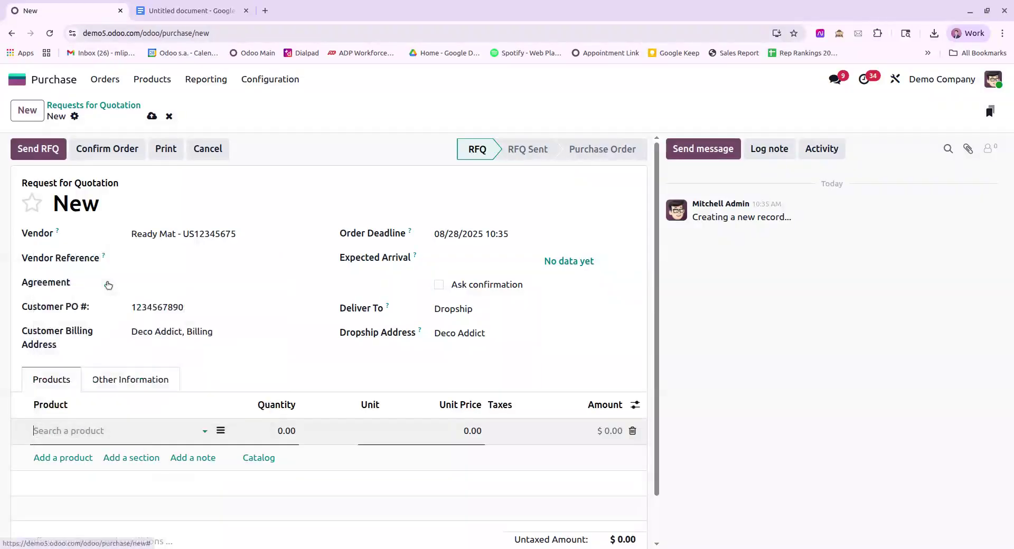
{"action": "left_click", "coordinate": [151, 116]}
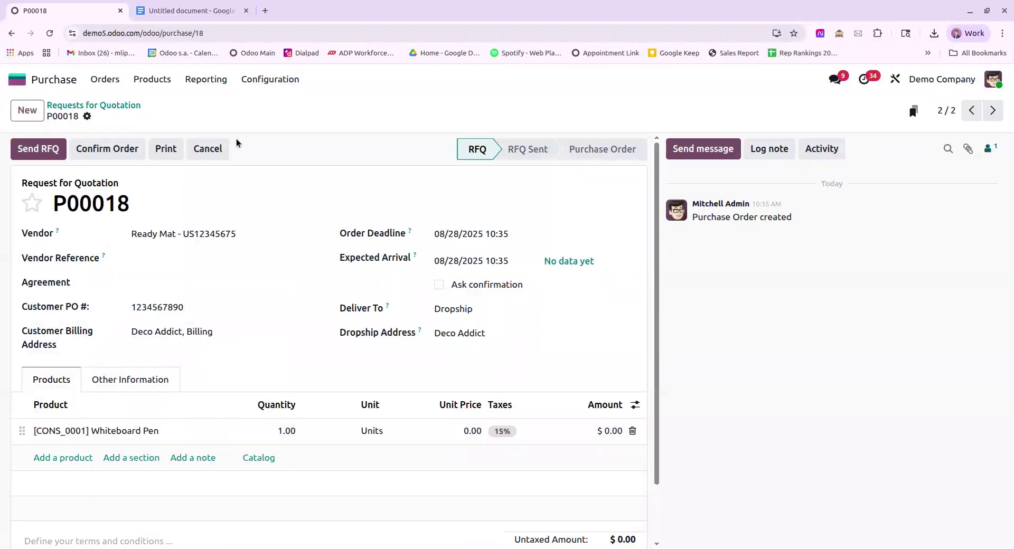
Step: Duplicate the Purchase Order report in Studio and open the Purchase Order copy(1) report
{"action": "left_click", "coordinate": [896, 81]}
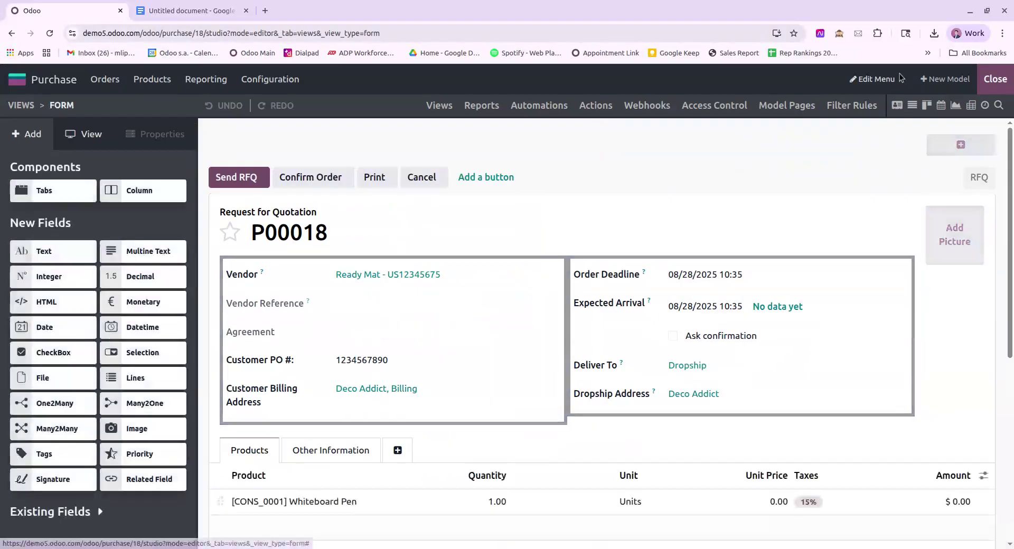
{"action": "left_click", "coordinate": [480, 105]}
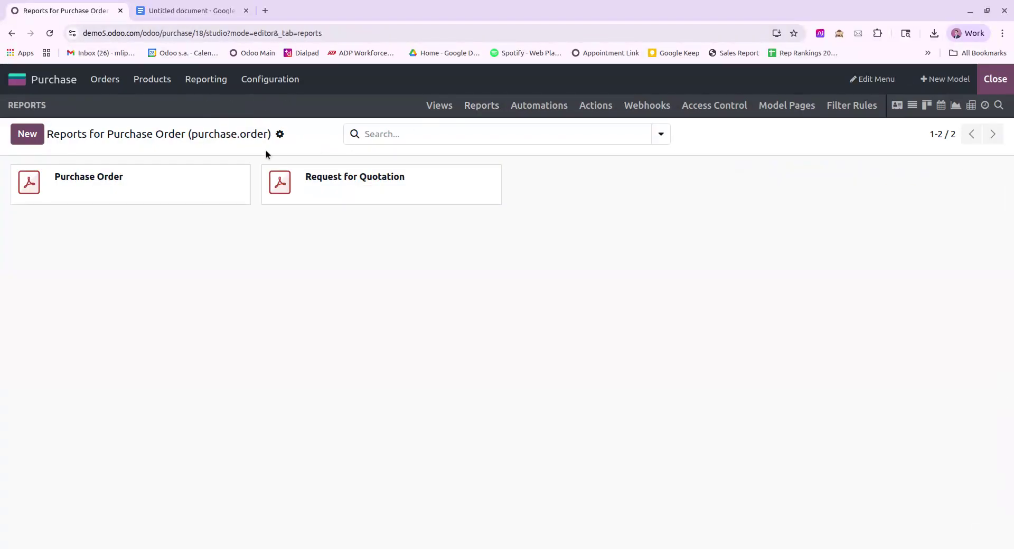
{"action": "left_click", "coordinate": [242, 175]}
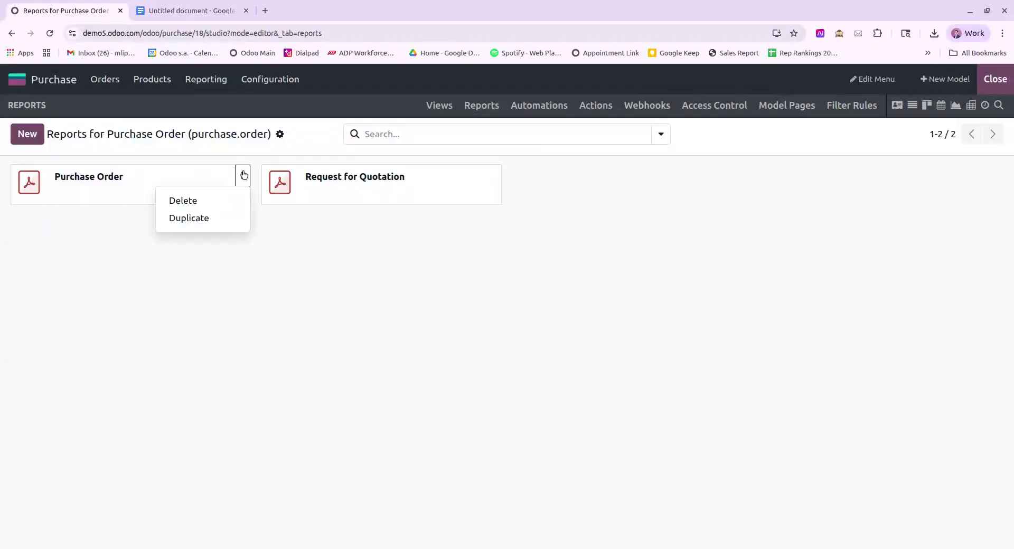
{"action": "left_click", "coordinate": [215, 219]}
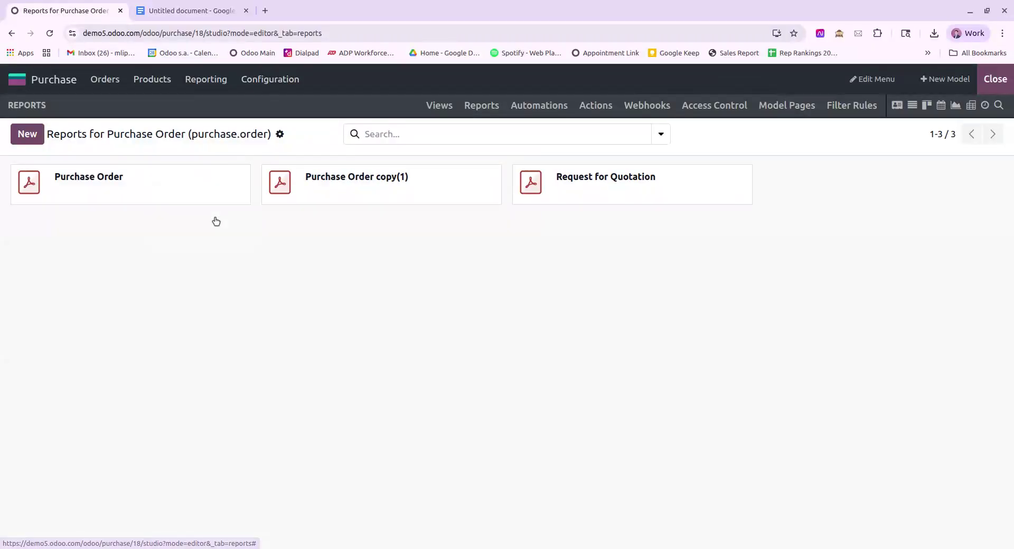
{"action": "left_click", "coordinate": [420, 179]}
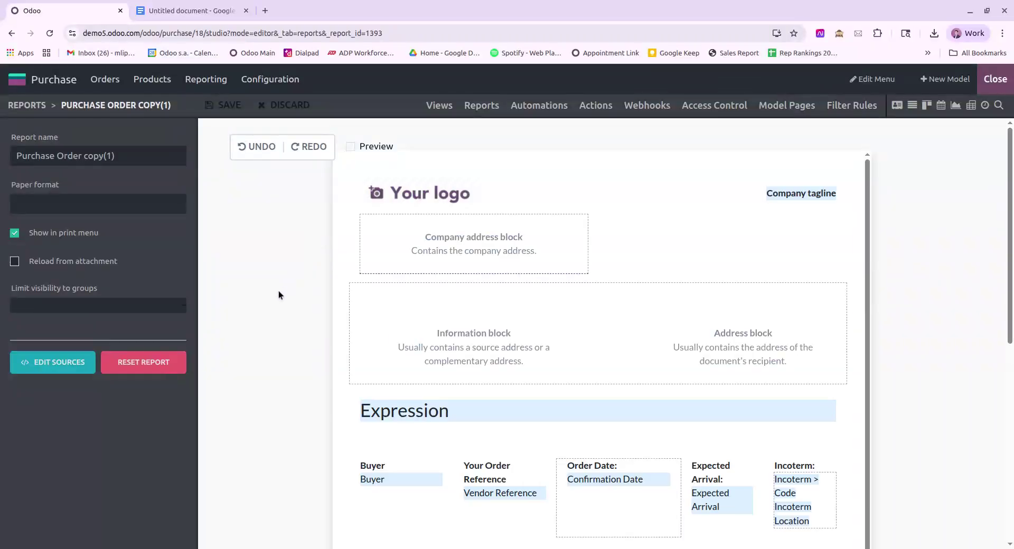
Step: Type a 'Customer PO #:' label above the report heading and set its font size to 25
{"action": "scroll", "coordinate": [361, 353], "scroll_direction": "down", "scroll_amount": 1}
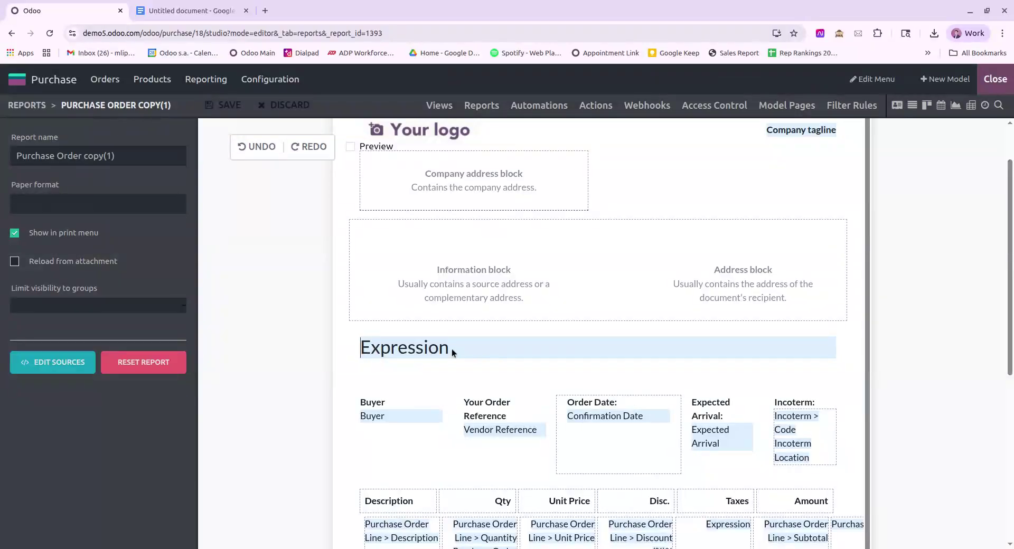
{"action": "type", "text": "Cust"}
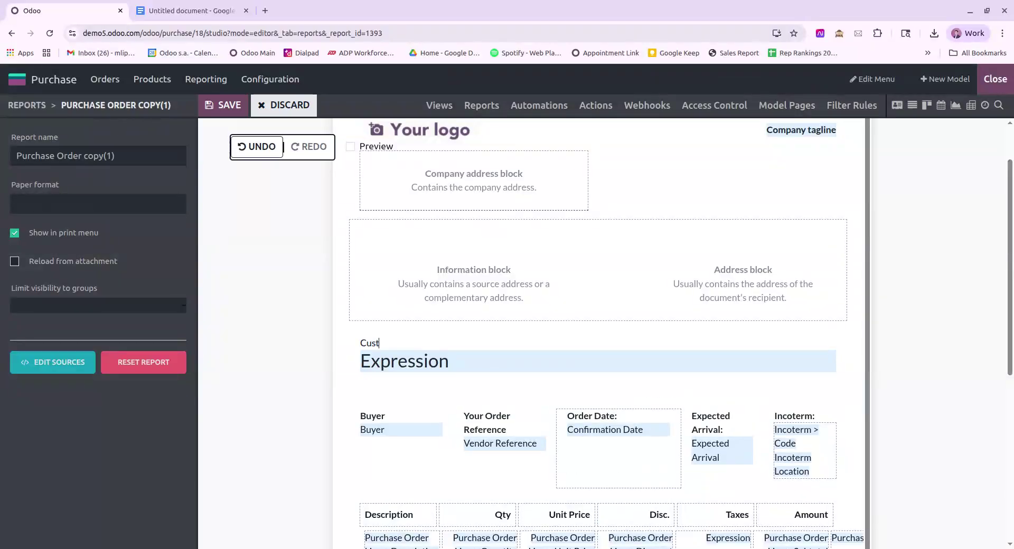
{"action": "type", "text": "omer PO #:"}
{"action": "left_click_drag", "start_coordinate": [432, 341], "coordinate": [360, 343]}
{"action": "left_click", "coordinate": [417, 319]}
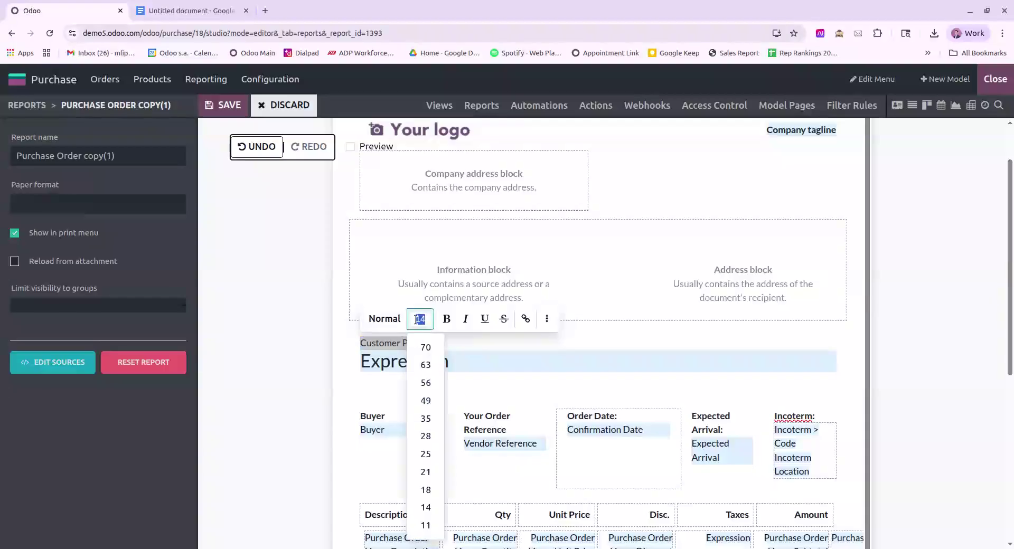
{"action": "left_click", "coordinate": [423, 455]}
Step: Insert the Customer PO # field right after the label on the same line
{"action": "left_click", "coordinate": [496, 351]}
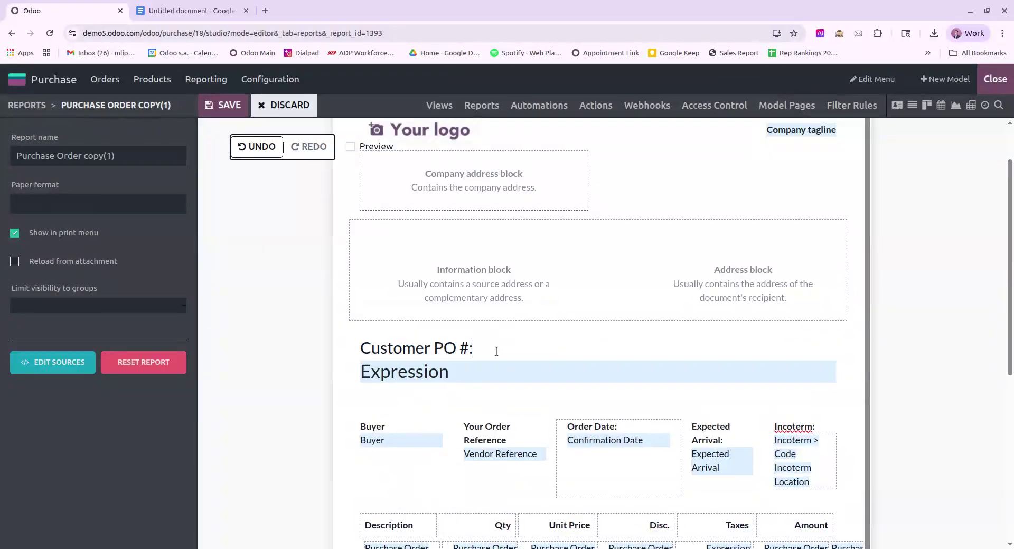
{"action": "type", "text": "/field"}
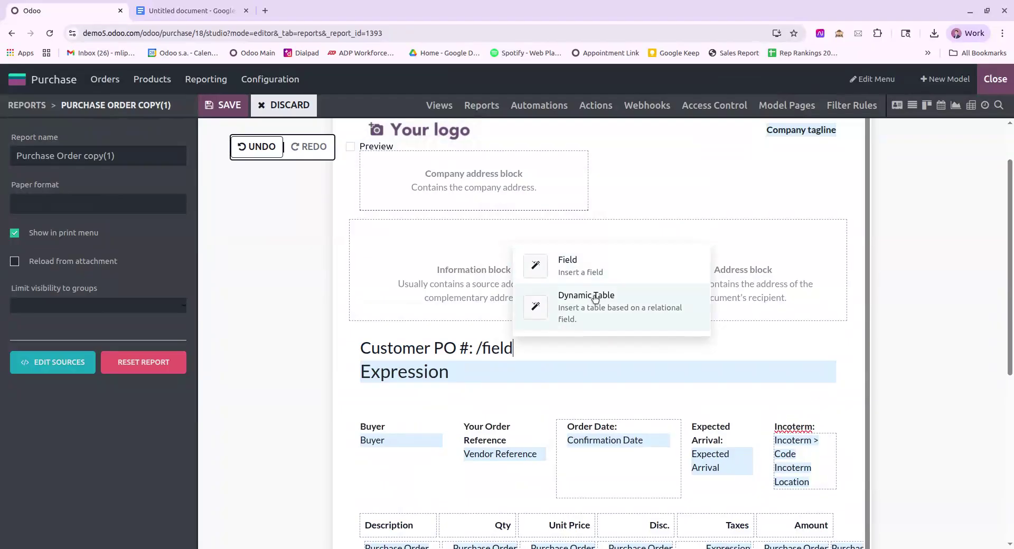
{"action": "left_click", "coordinate": [610, 263]}
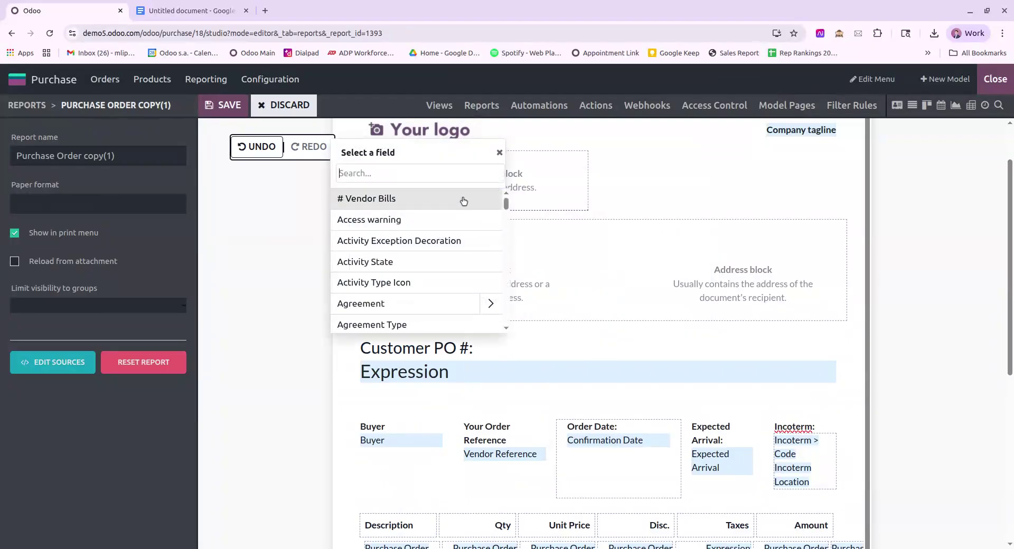
{"action": "type", "text": "customer"}
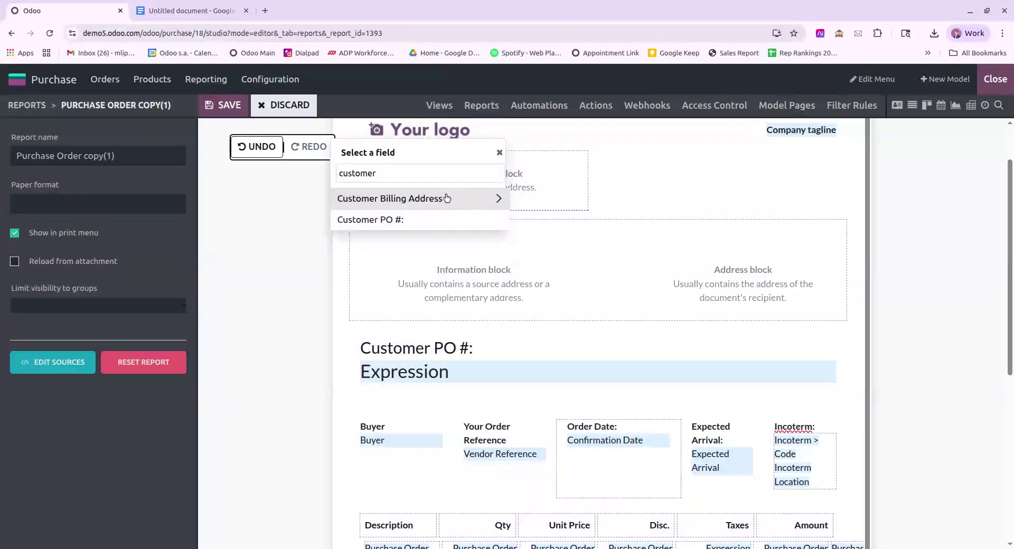
{"action": "left_click", "coordinate": [370, 219]}
{"action": "left_click", "coordinate": [378, 258]}
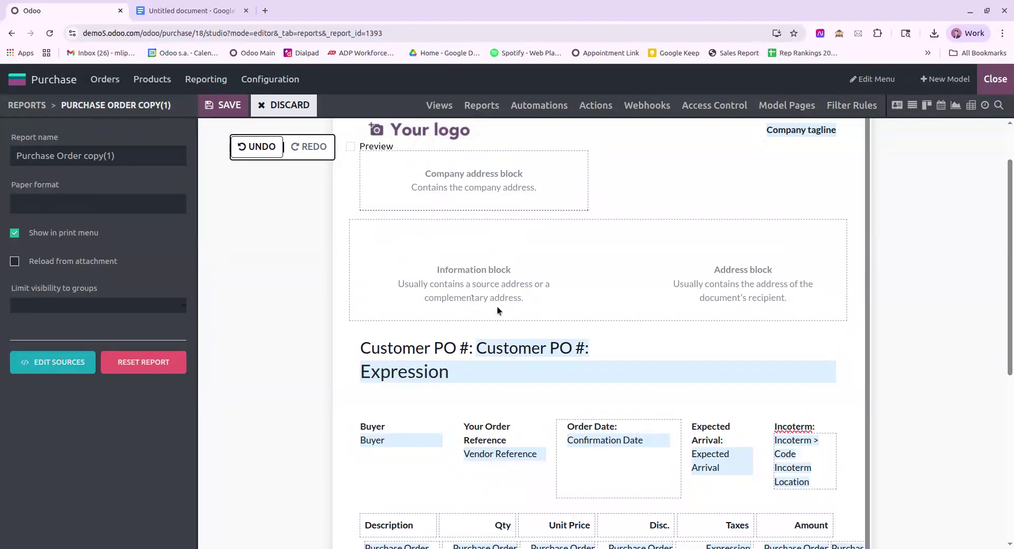
{"action": "key", "text": "Return"}
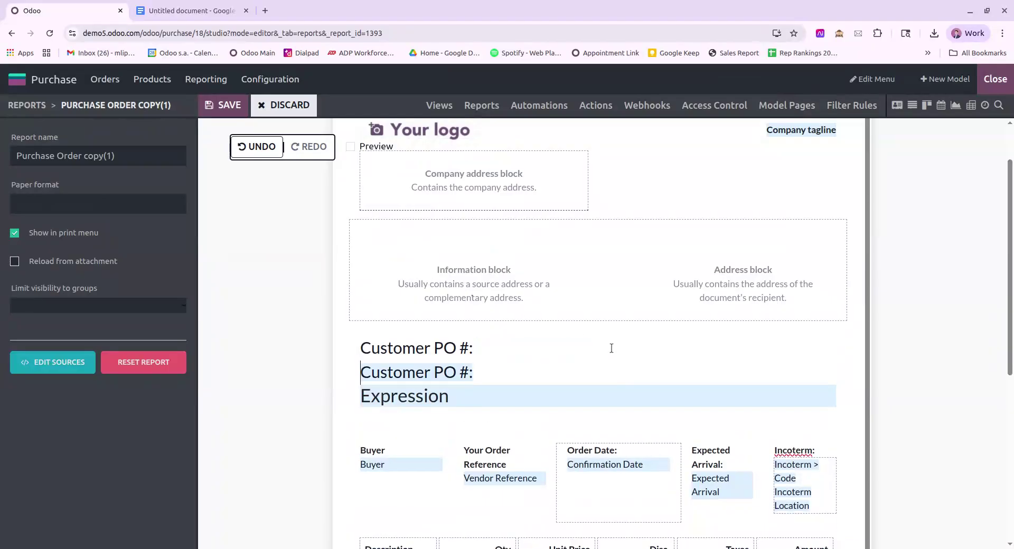
{"action": "key", "text": "BackSpace"}
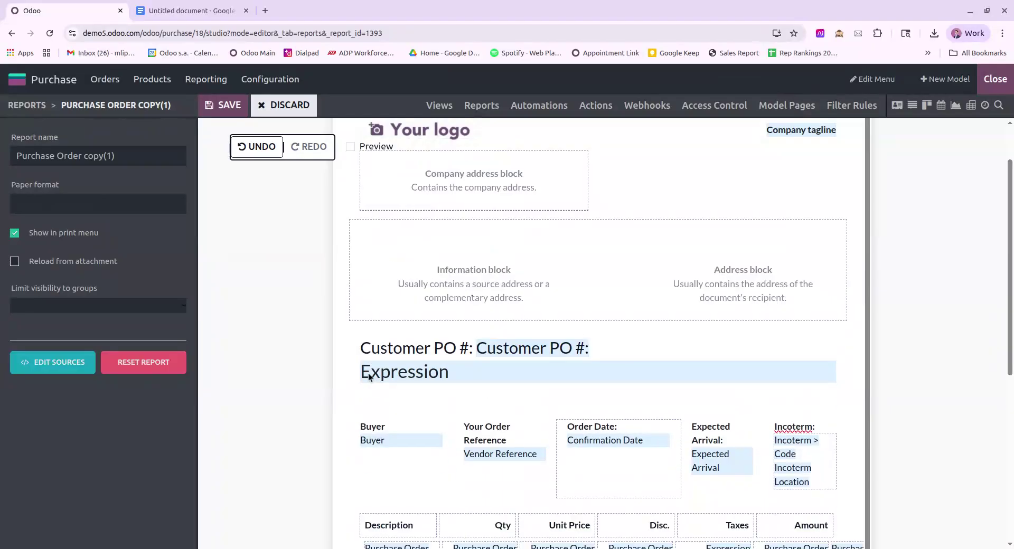
Step: Insert a one-row, two-column table below the Customer PO # line and type the Bill To: label in its first cell
{"action": "key", "text": "End"}
{"action": "type", "text": "/"}
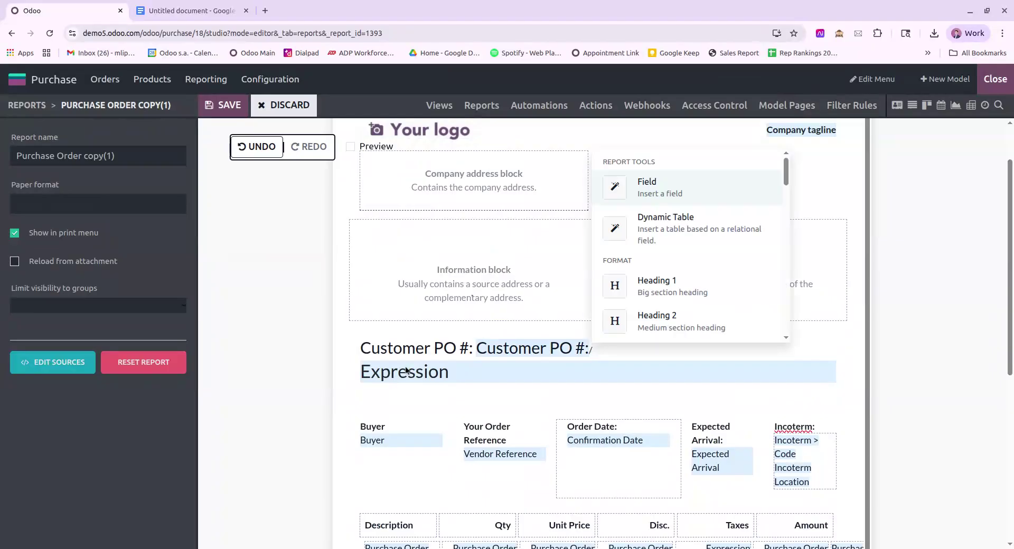
{"action": "type", "text": "table"}
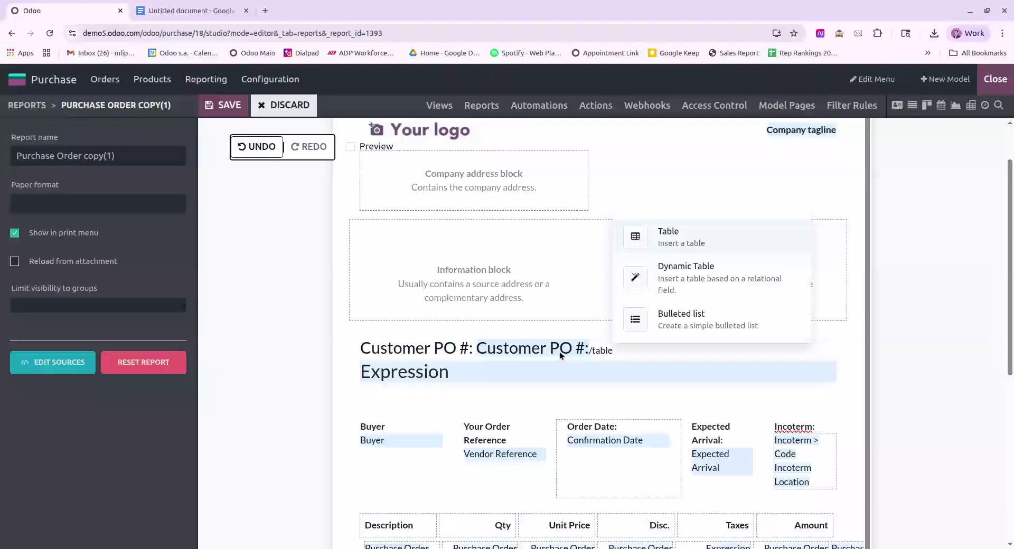
{"action": "left_click", "coordinate": [679, 244]}
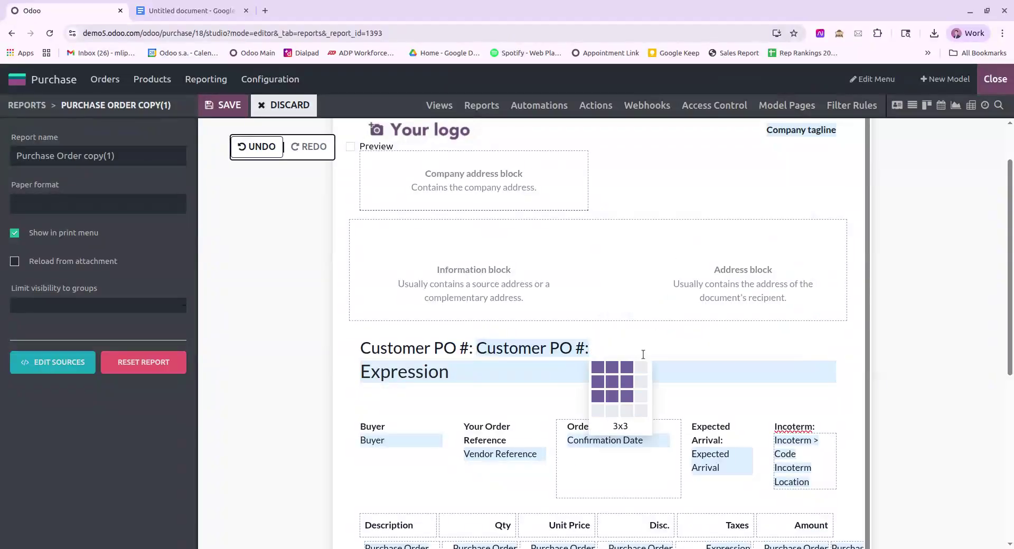
{"action": "left_click", "coordinate": [609, 372]}
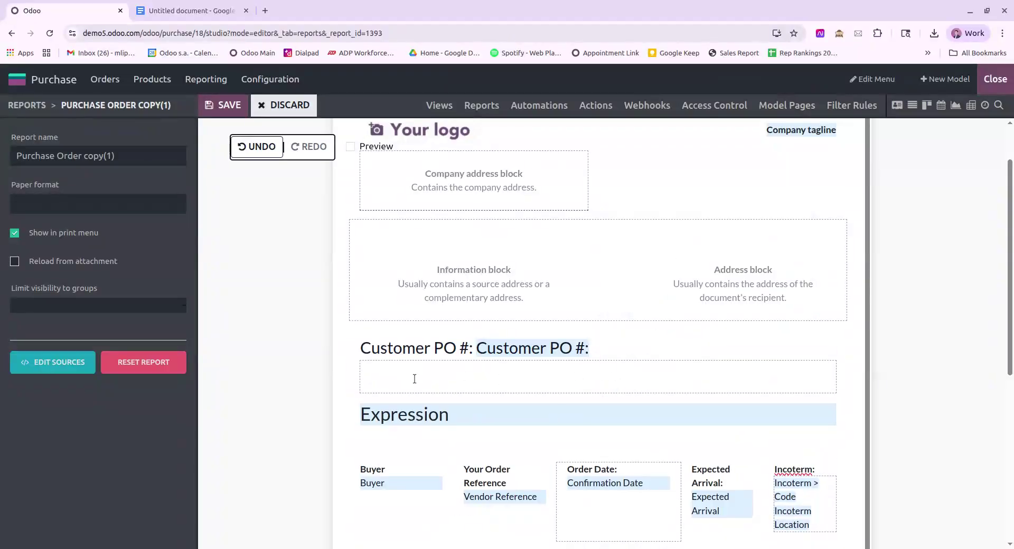
{"action": "type", "text": "Bill To:"}
Step: Insert the Customer Billing Address Name field into the Bill To row's second cell
{"action": "type", "text": "/field"}
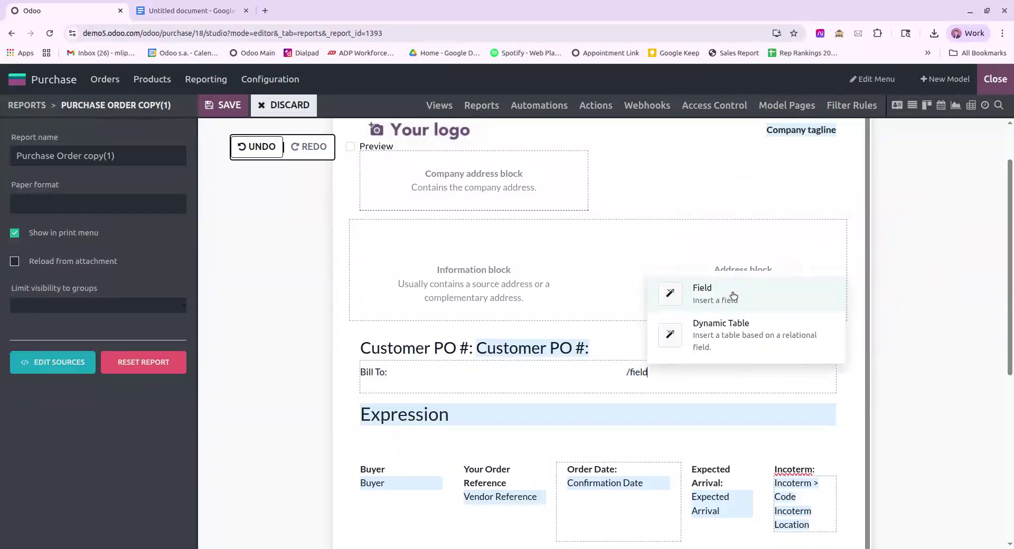
{"action": "left_click", "coordinate": [733, 295]}
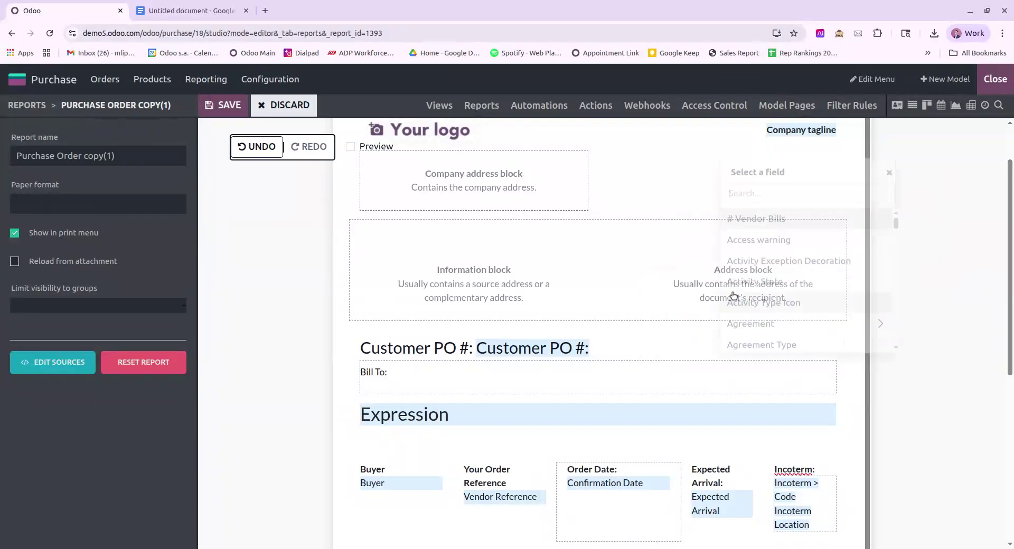
{"action": "type", "text": "customer"}
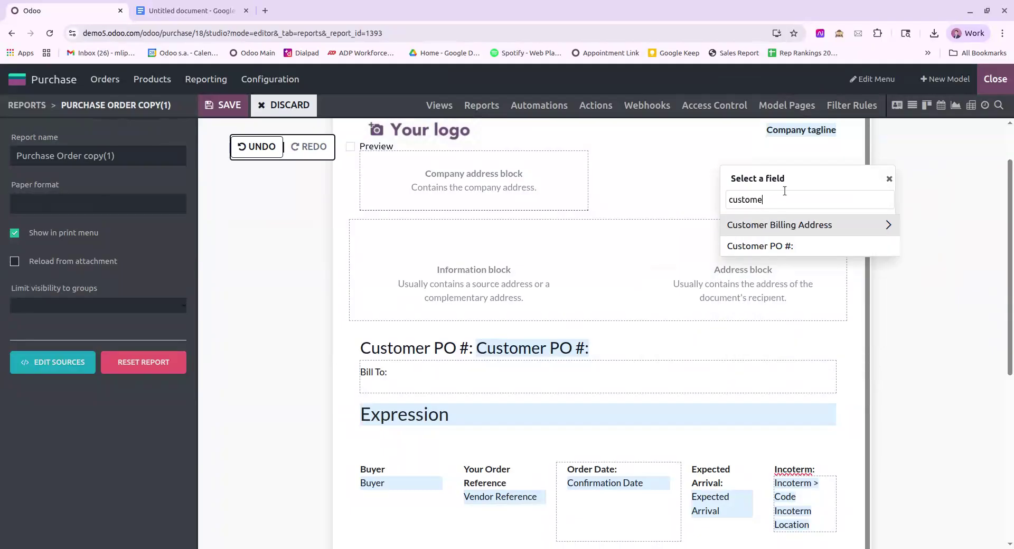
{"action": "key", "text": "BackSpace"}
{"action": "key", "text": "BackSpace"}
{"action": "key", "text": "BackSpace"}
{"action": "key", "text": "BackSpace"}
{"action": "key", "text": "BackSpace"}
{"action": "key", "text": "BackSpace"}
{"action": "key", "text": "BackSpace"}
{"action": "key", "text": "BackSpace"}
{"action": "type", "text": "billing"}
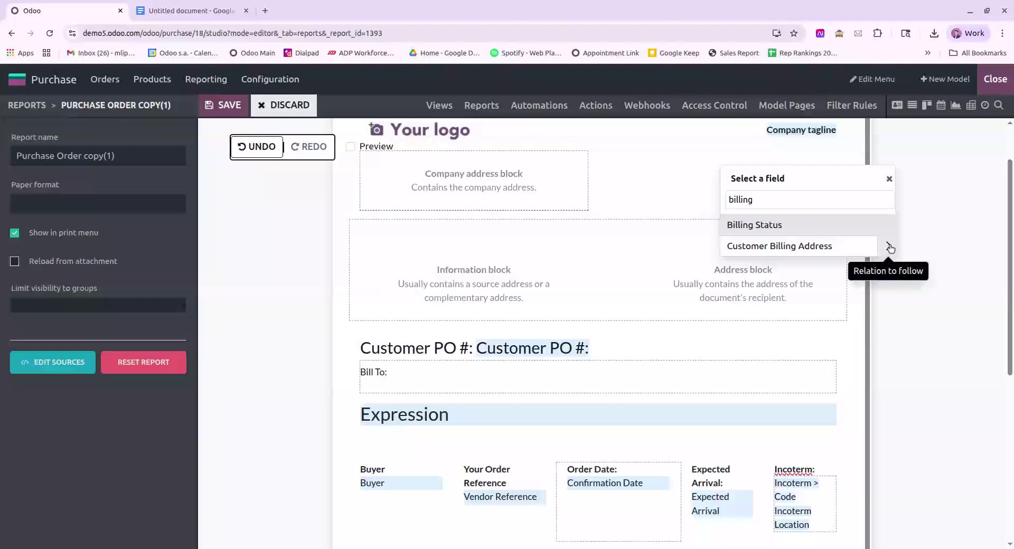
{"action": "left_click", "coordinate": [889, 248]}
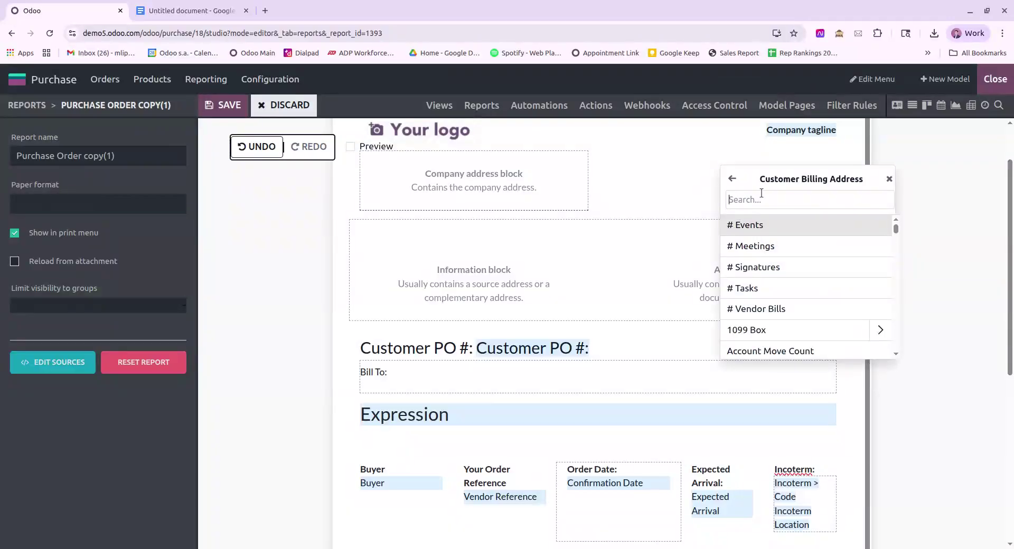
{"action": "type", "text": "name"}
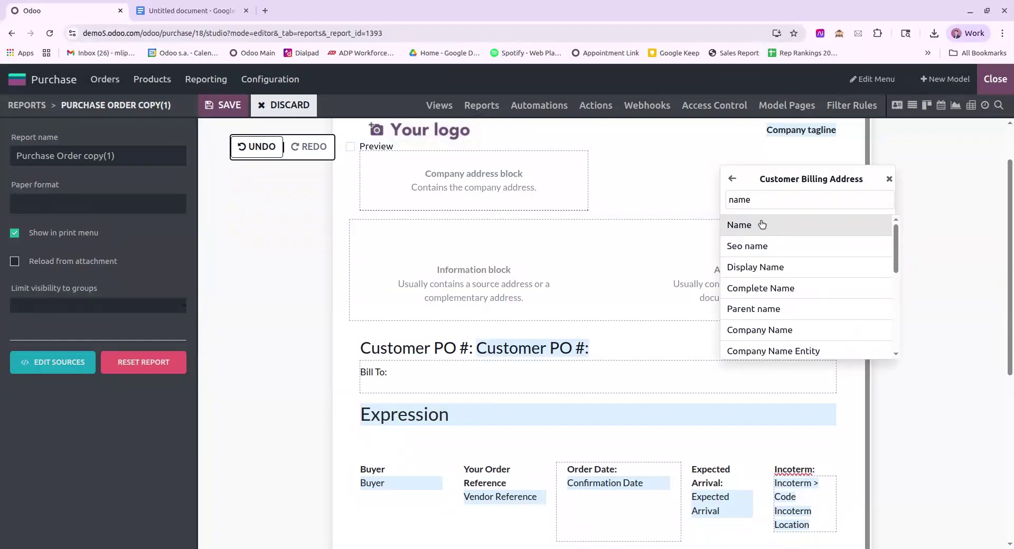
{"action": "left_click", "coordinate": [762, 225]}
{"action": "left_click", "coordinate": [761, 281]}
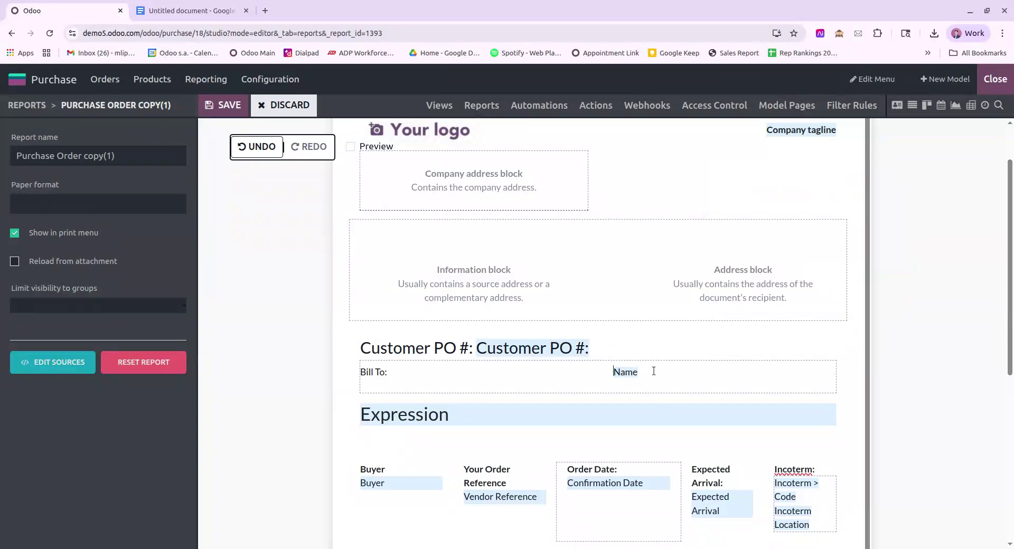
Step: Add the Customer Billing Address Street field on a new line below Name
{"action": "key", "text": "Return"}
{"action": "type", "text": "/"}
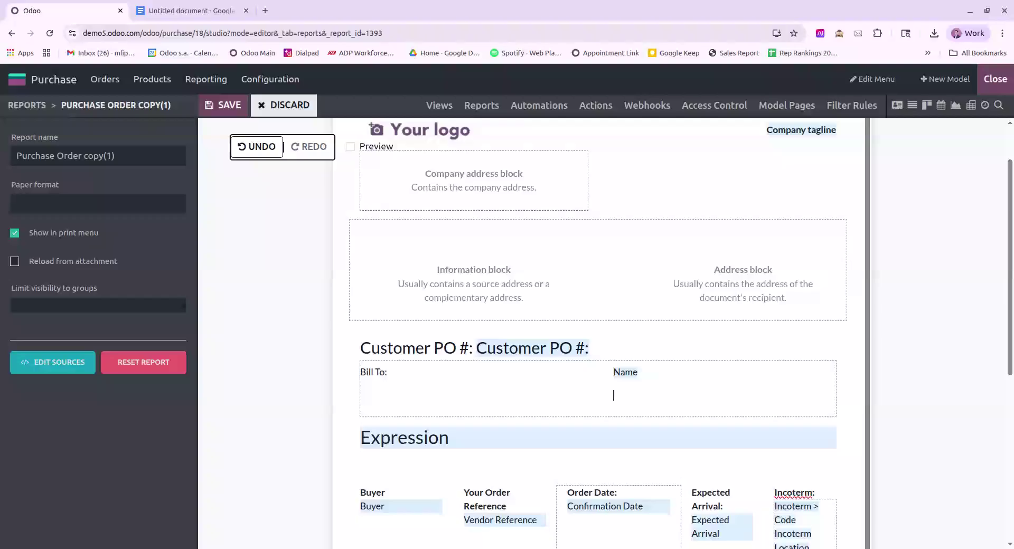
{"action": "type", "text": "fie"}
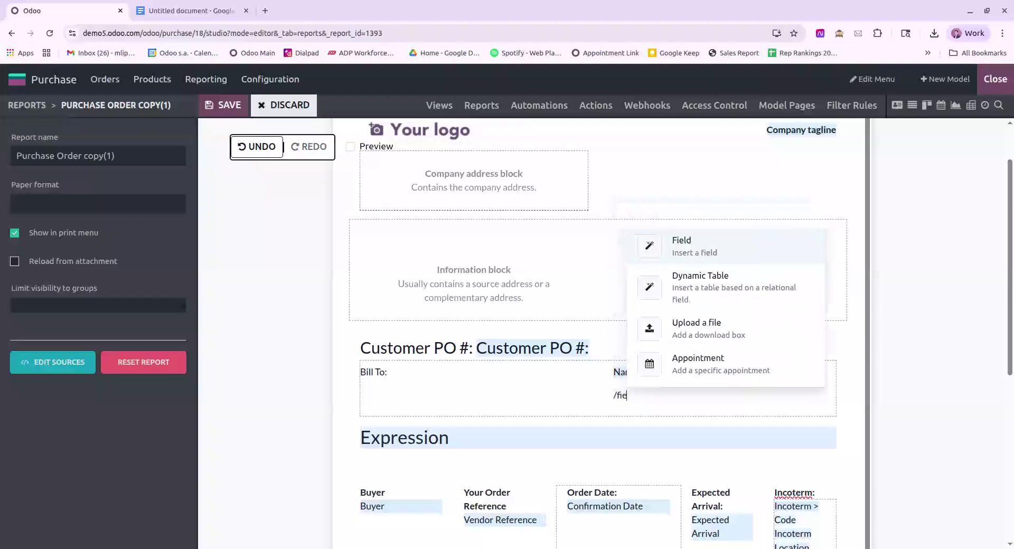
{"action": "left_click", "coordinate": [711, 249]}
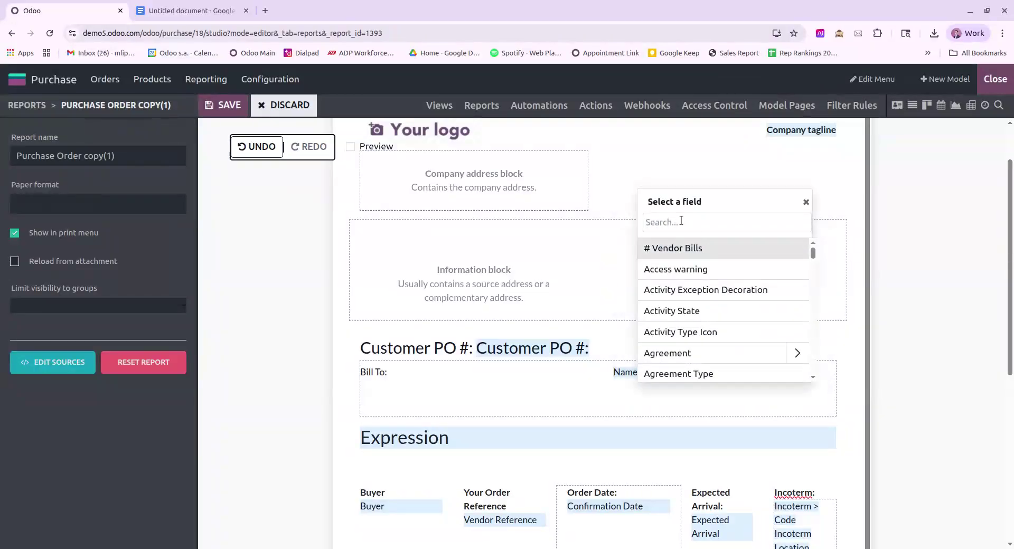
{"action": "type", "text": "billing"}
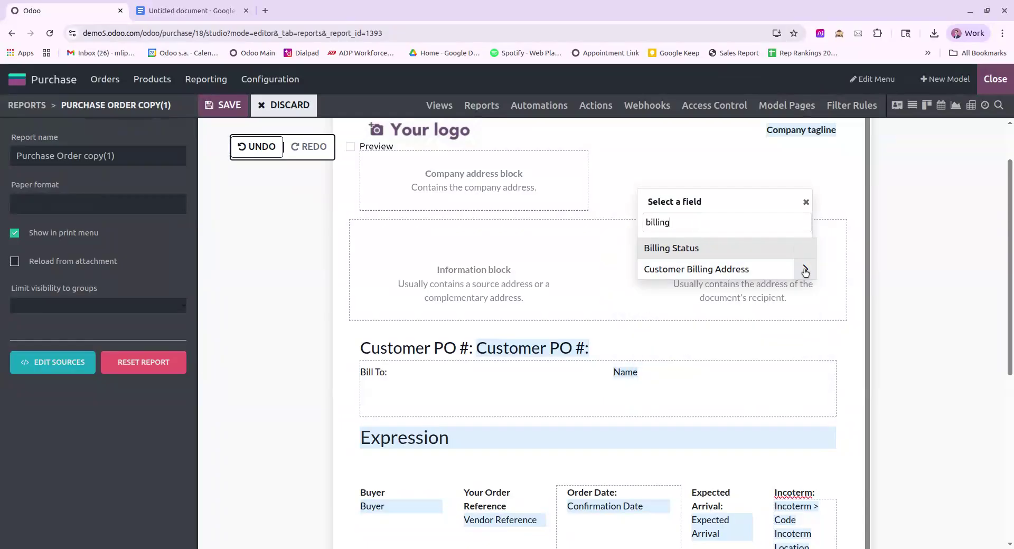
{"action": "left_click", "coordinate": [799, 270]}
{"action": "type", "text": "street"}
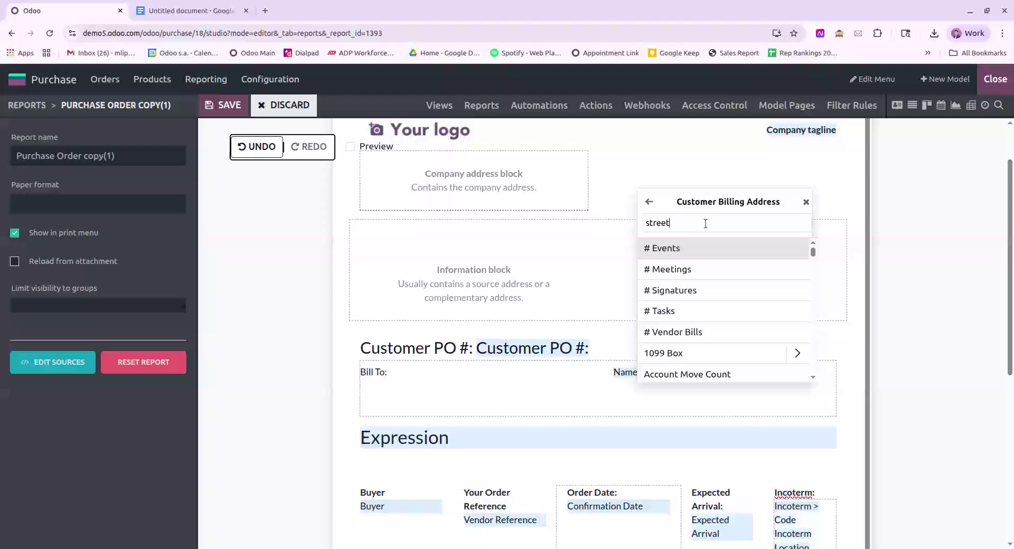
{"action": "left_click", "coordinate": [690, 248]}
{"action": "left_click", "coordinate": [677, 308]}
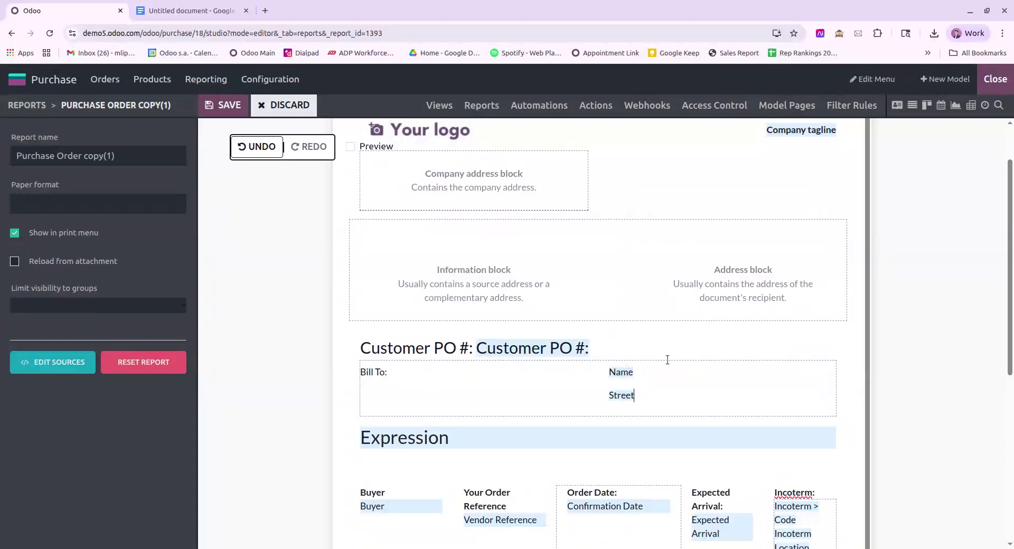
Step: Add the Customer Billing Address Street2 field on a new line below Street
{"action": "key", "text": "Return"}
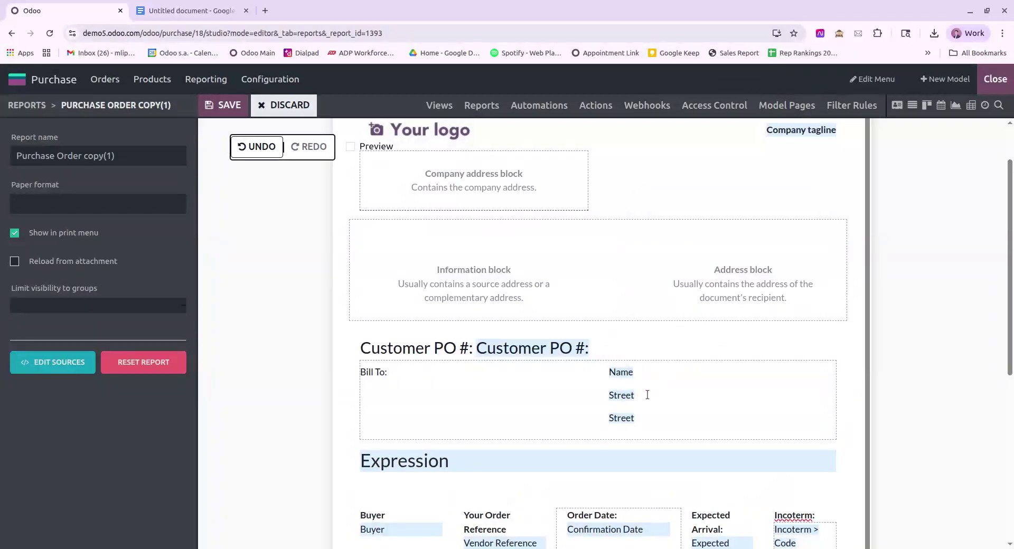
{"action": "key", "text": "BackSpace"}
{"action": "type", "text": "/field"}
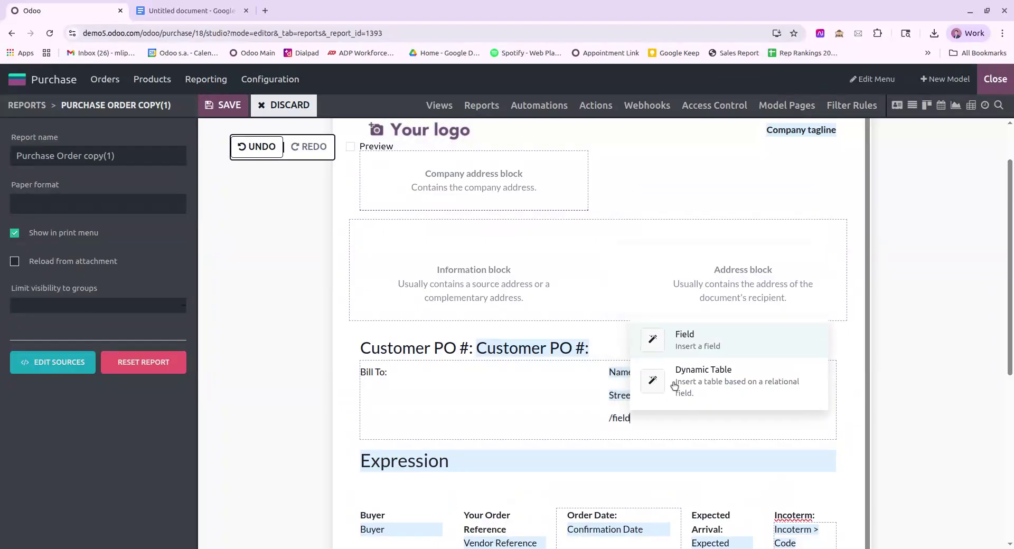
{"action": "key", "text": "Return"}
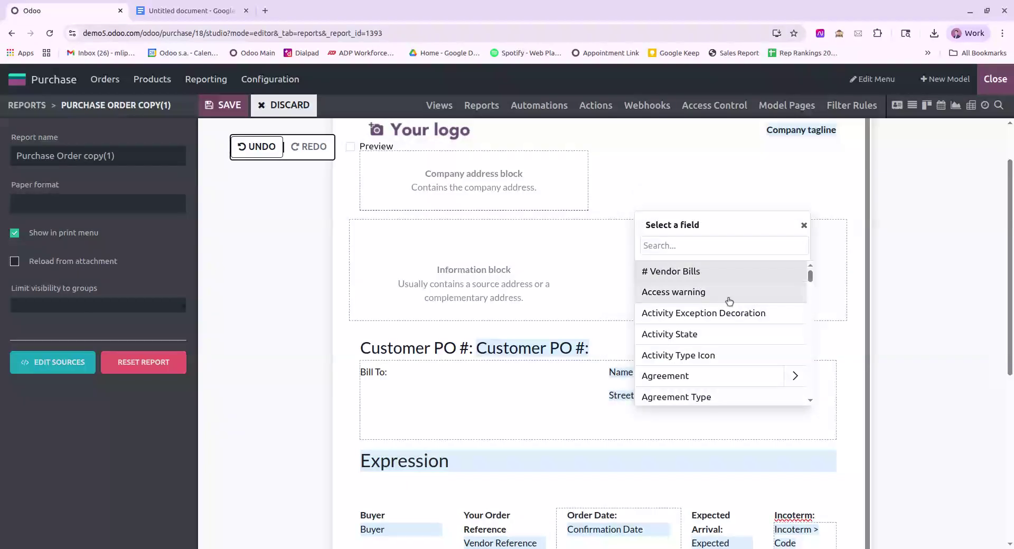
{"action": "type", "text": "billing"}
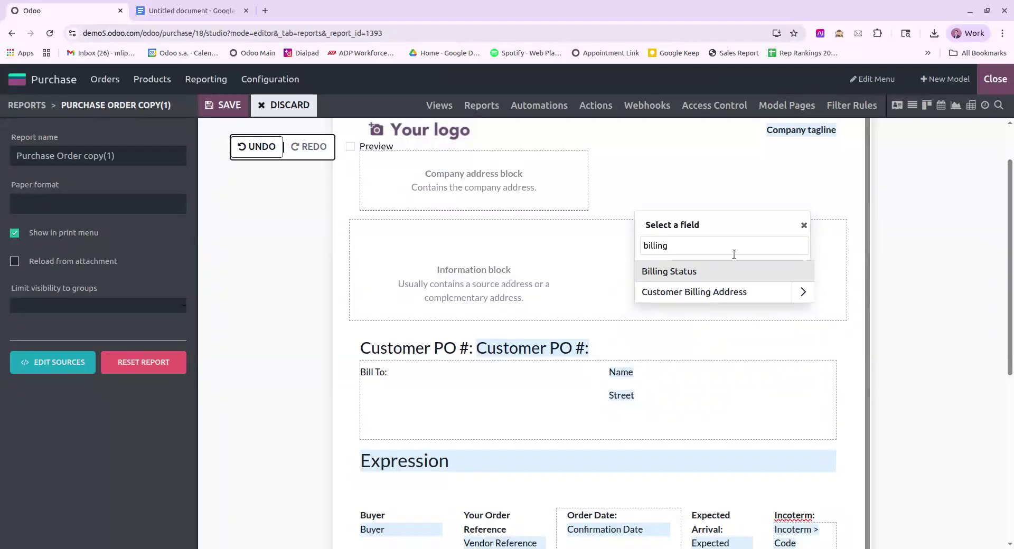
{"action": "left_click", "coordinate": [802, 292]}
{"action": "type", "text": "street"}
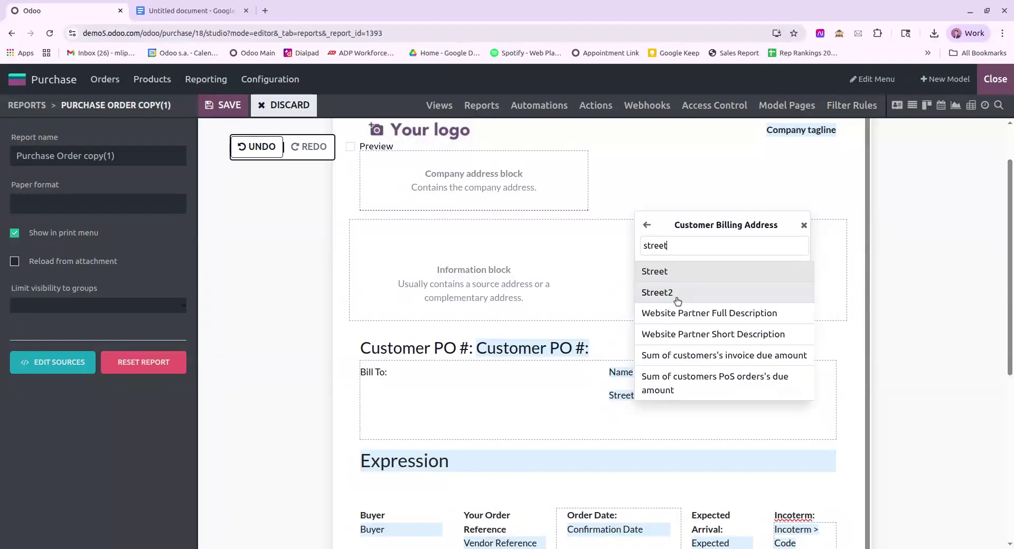
{"action": "left_click", "coordinate": [678, 296]}
{"action": "left_click", "coordinate": [676, 331]}
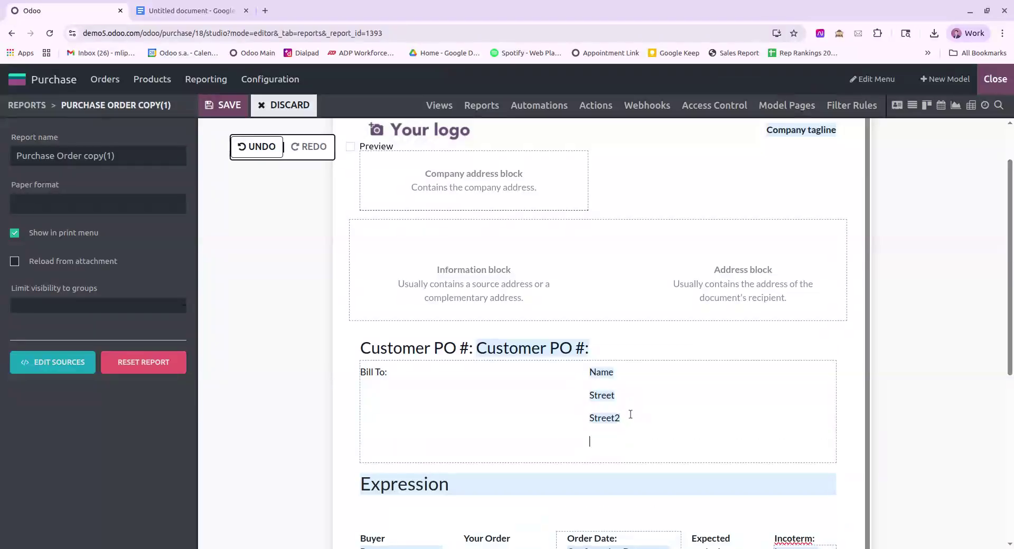
Step: Insert the Customer Billing Address City field on a new line below Street2
{"action": "type", "text": "/"}
{"action": "left_click", "coordinate": [632, 273]}
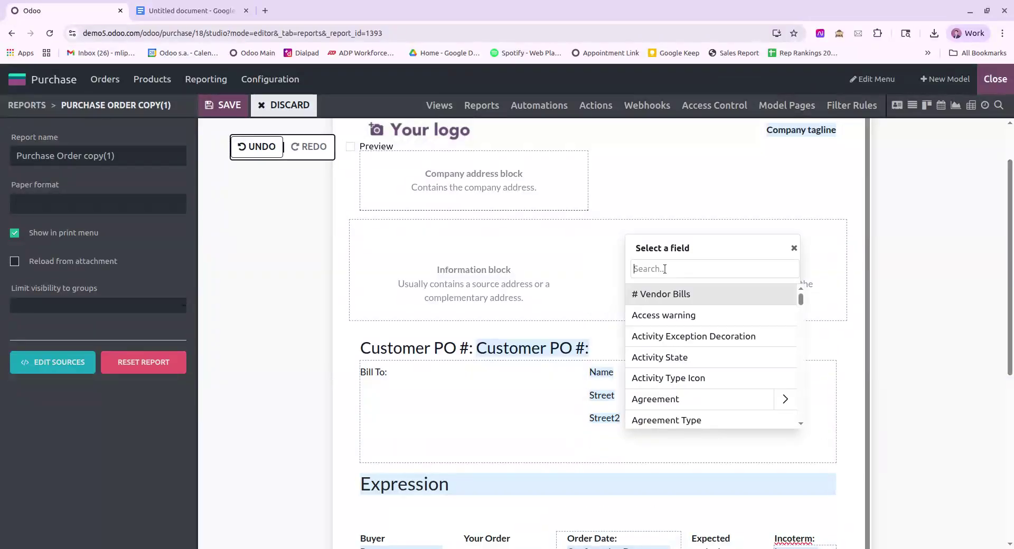
{"action": "type", "text": "billing"}
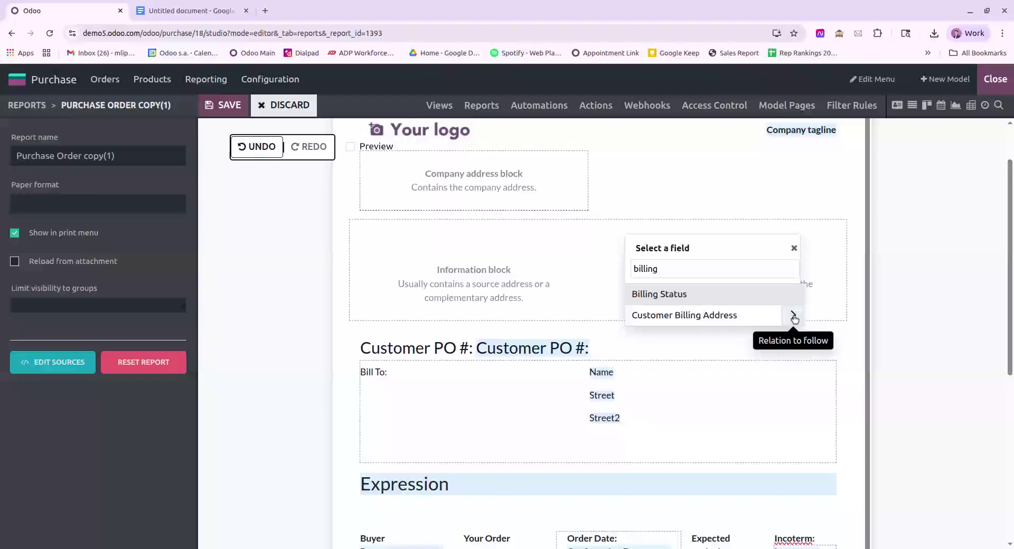
{"action": "left_click", "coordinate": [793, 317]}
{"action": "type", "text": "city"}
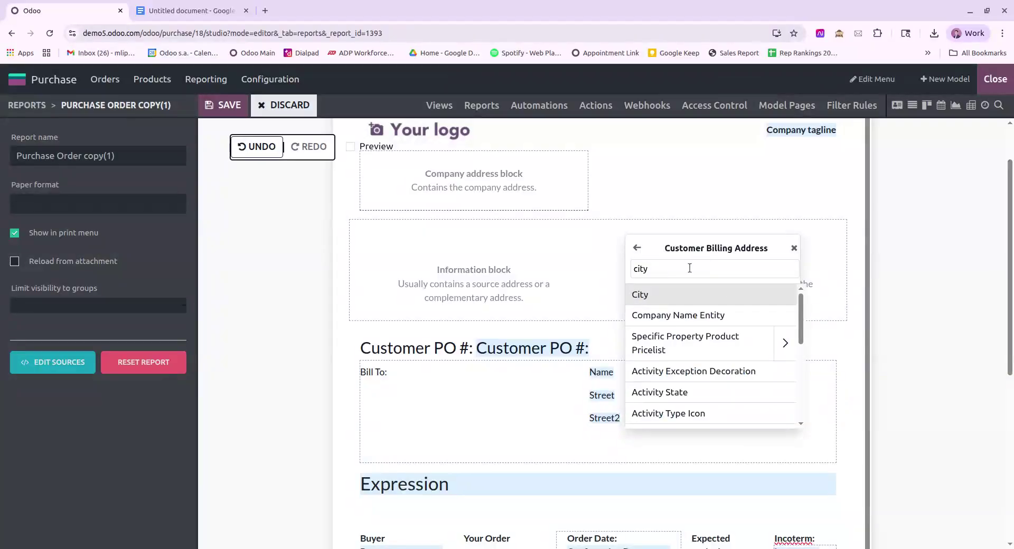
{"action": "left_click", "coordinate": [669, 294]}
{"action": "left_click", "coordinate": [677, 356]}
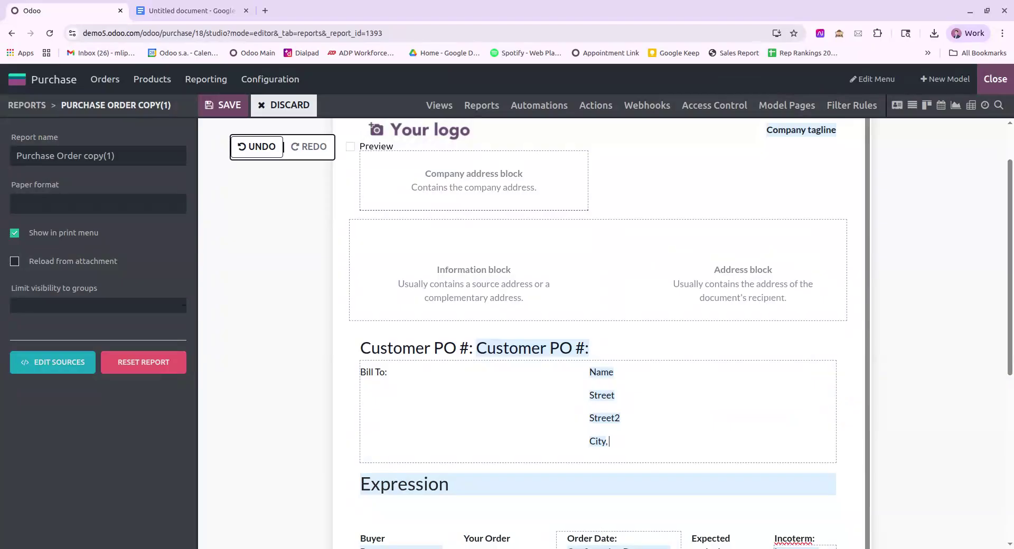
Step: Insert the billing address State > State Name field after City
{"action": "type", "text": "/field"}
{"action": "key", "text": "Return"}
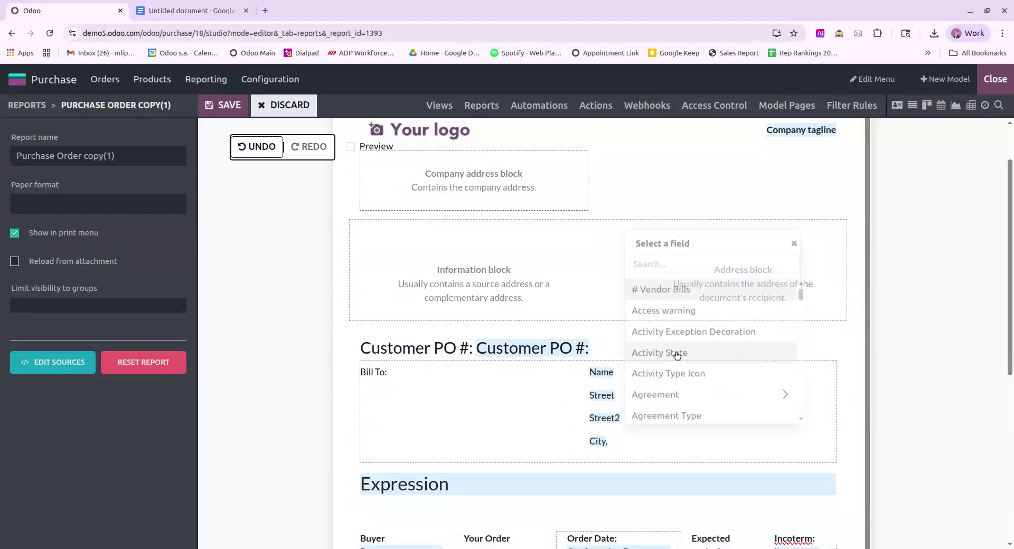
{"action": "type", "text": "billing"}
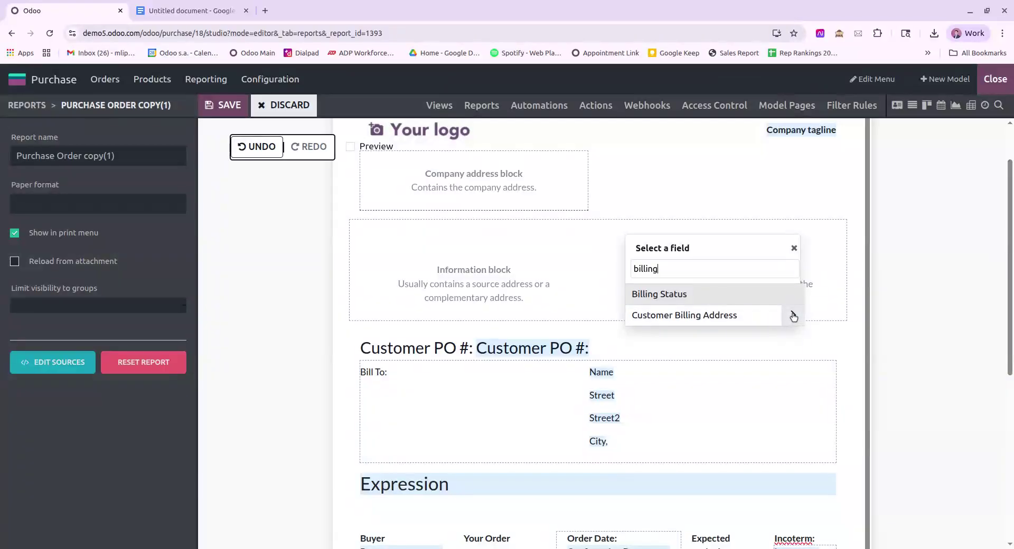
{"action": "left_click", "coordinate": [792, 314]}
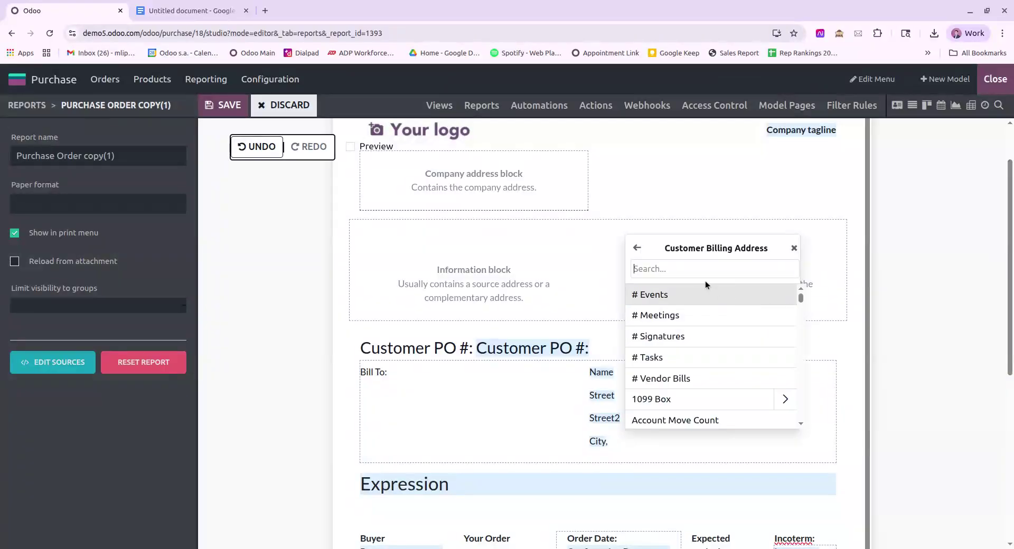
{"action": "type", "text": "state"}
{"action": "left_click", "coordinate": [785, 294]}
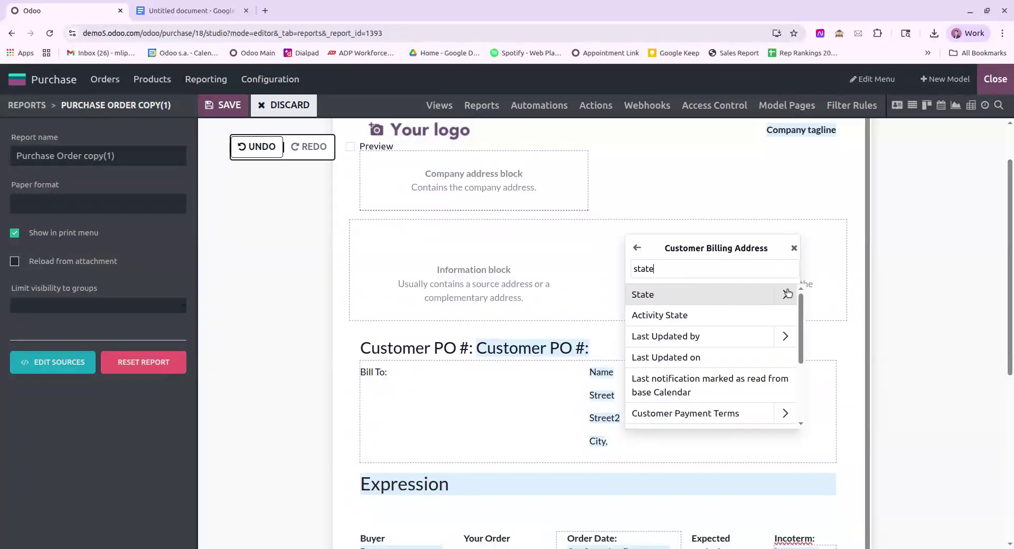
{"action": "scroll", "coordinate": [697, 327], "scroll_direction": "down", "scroll_amount": 1}
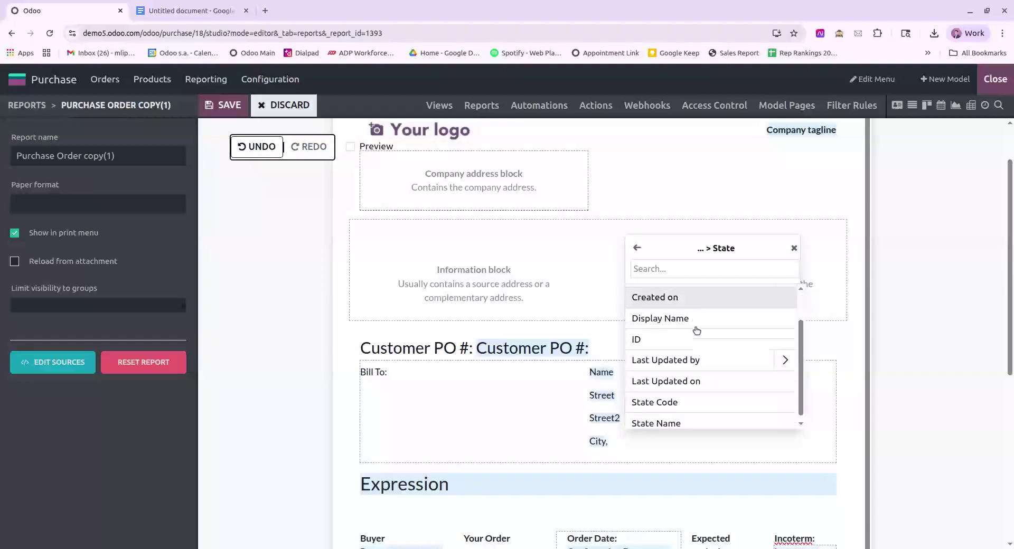
{"action": "left_click", "coordinate": [664, 421]}
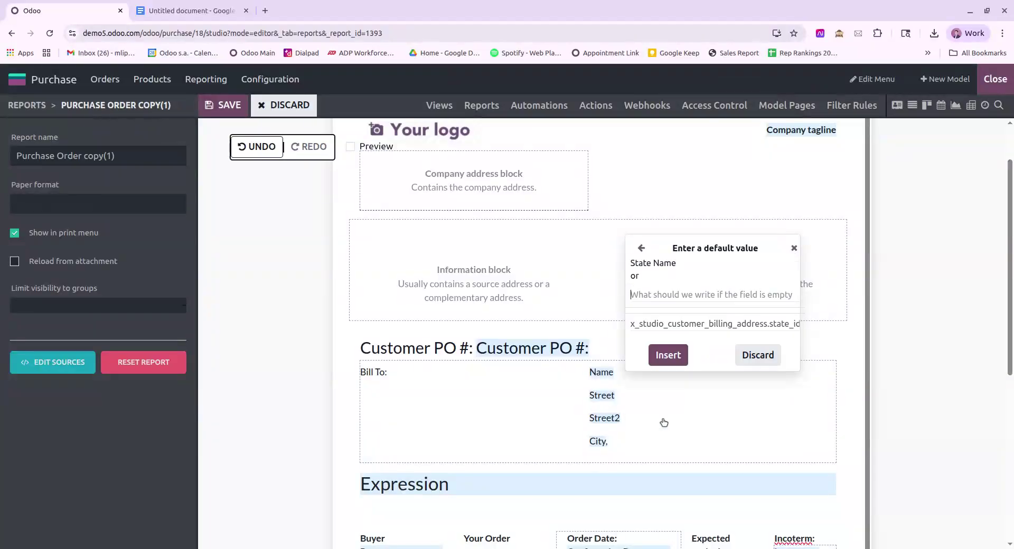
{"action": "left_click", "coordinate": [668, 354]}
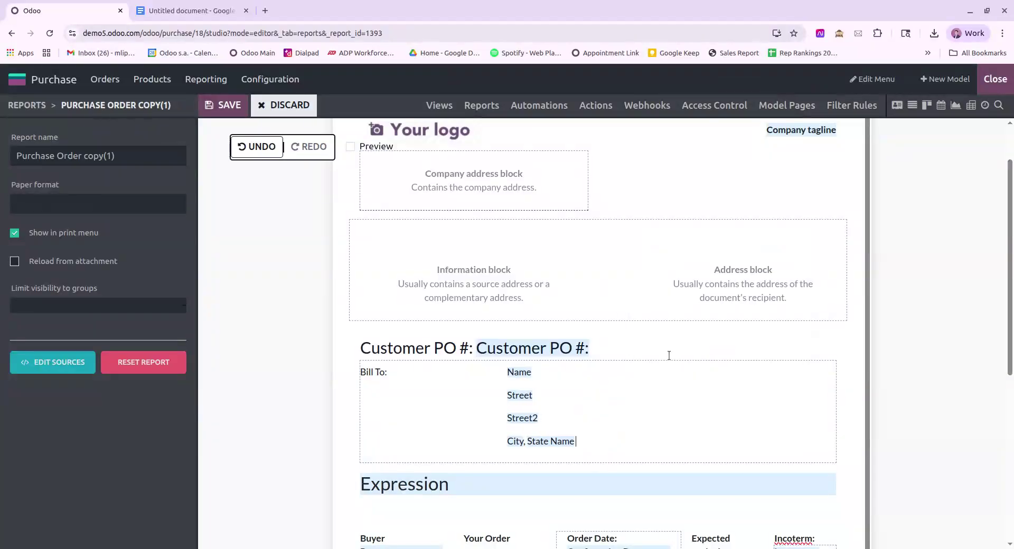
Step: Insert the billing address Zip field after State Name
{"action": "type", "text": "/field"}
{"action": "key", "text": "Return"}
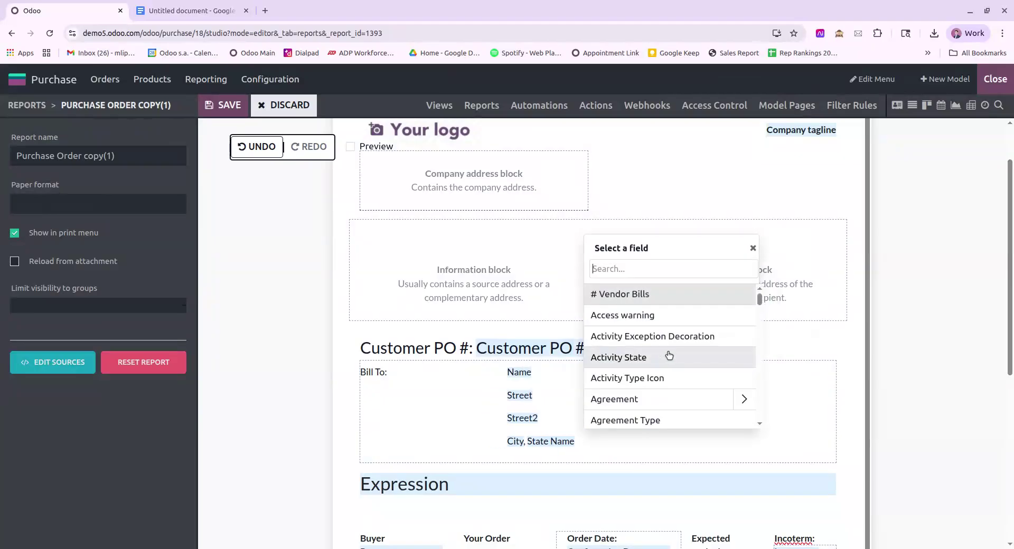
{"action": "type", "text": "billing"}
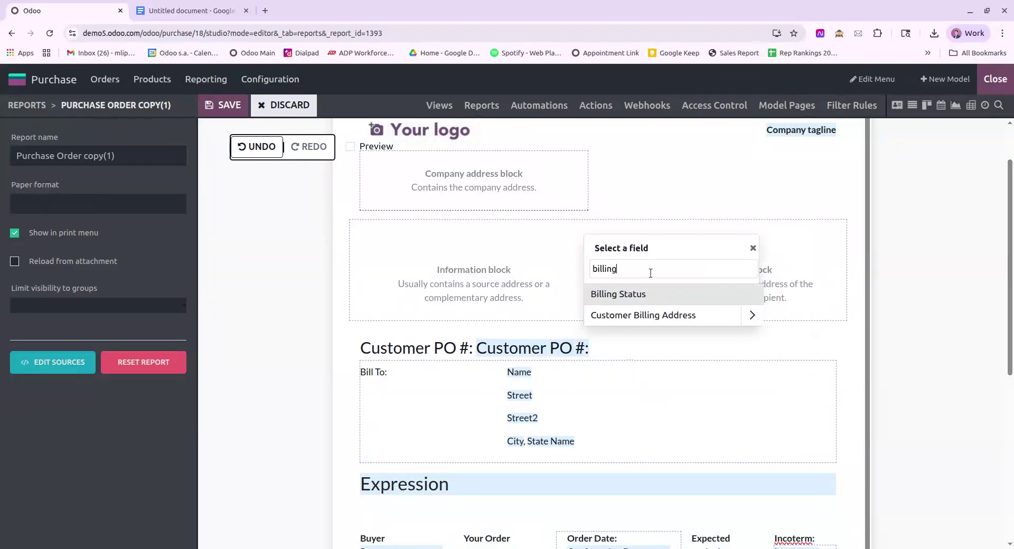
{"action": "left_click", "coordinate": [746, 316]}
{"action": "type", "text": "zip"}
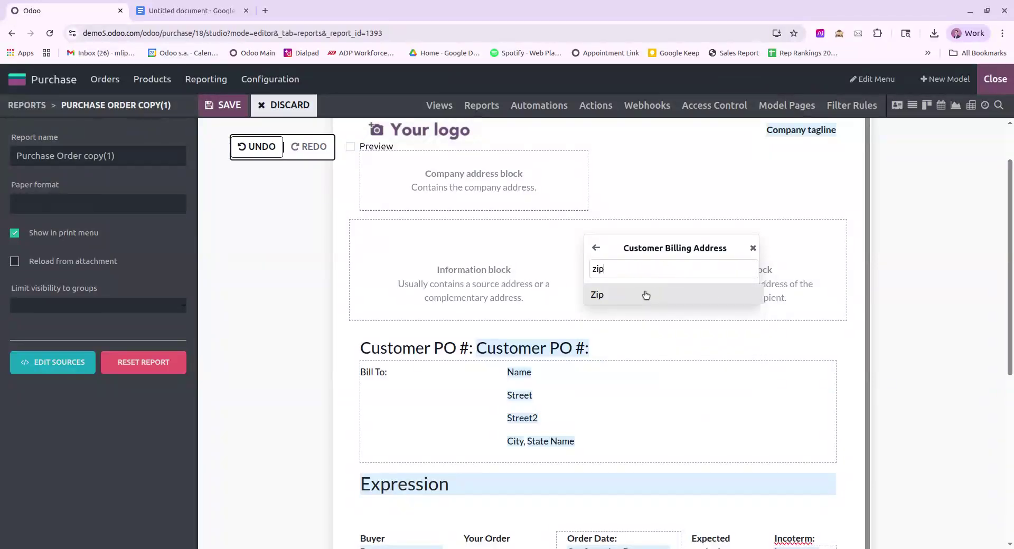
{"action": "left_click", "coordinate": [645, 295]}
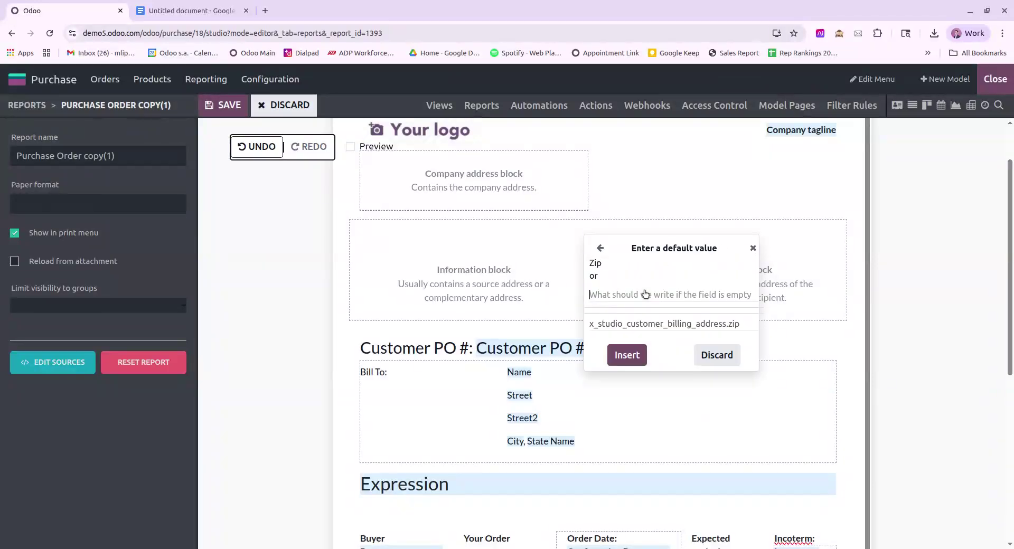
{"action": "left_click", "coordinate": [633, 357]}
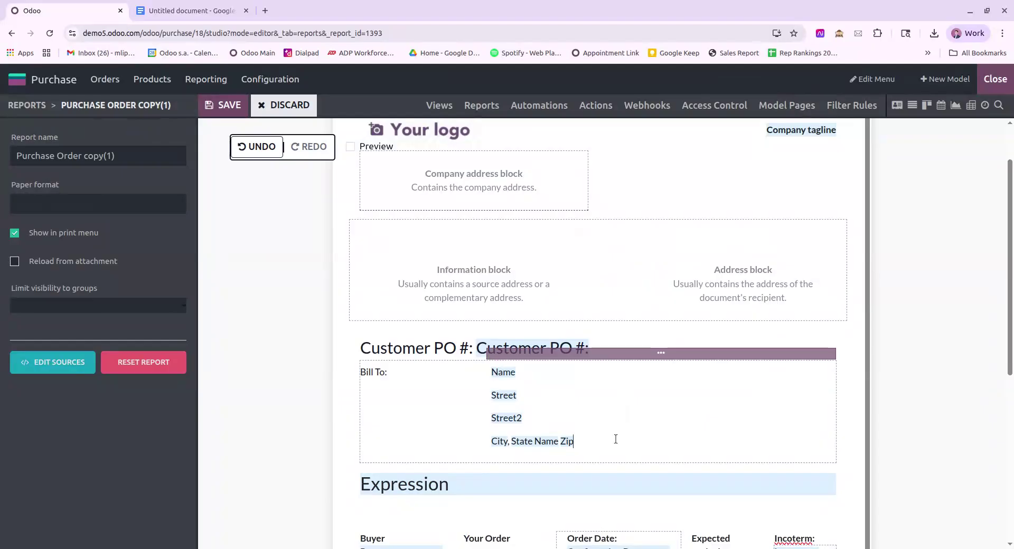
Step: Start a new Bill To line below City, State Name Zip, dropping the duplicated Zip
{"action": "key", "text": "Return"}
{"action": "key", "text": "BackSpace"}
{"action": "type", "text": "/field"}
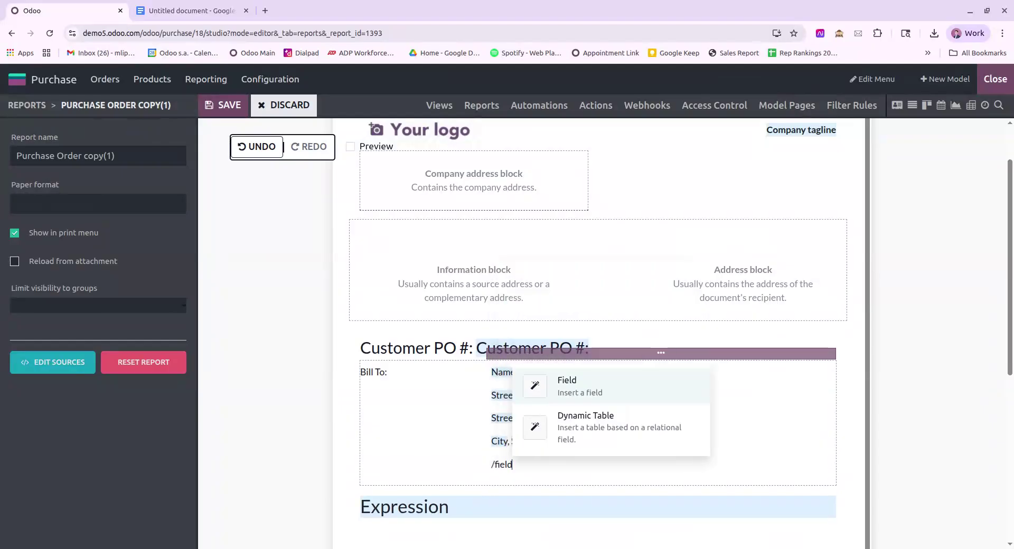
{"action": "key", "text": "Return"}
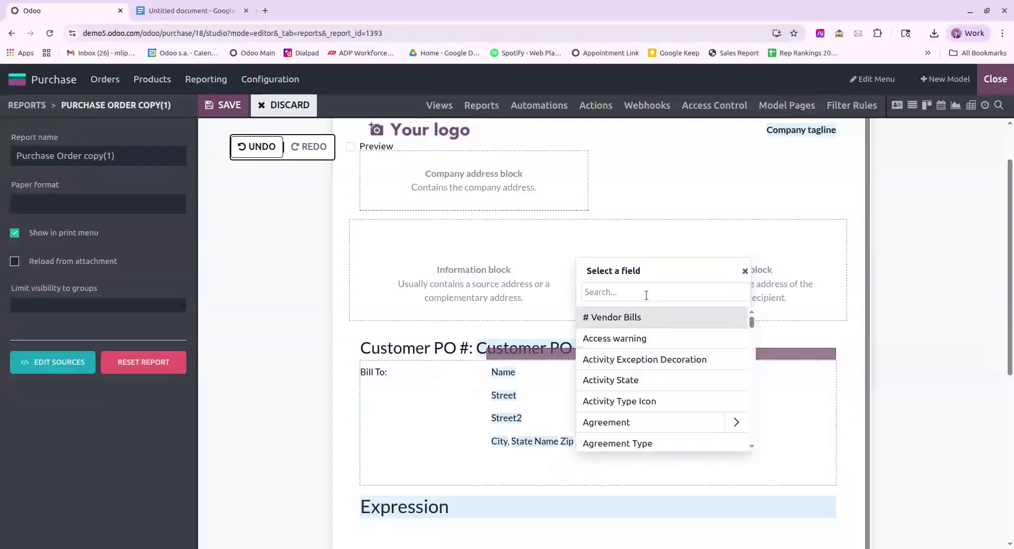
Step: Insert the Customer Billing Address > Country > Country Name field on that new line
{"action": "type", "text": "billing"}
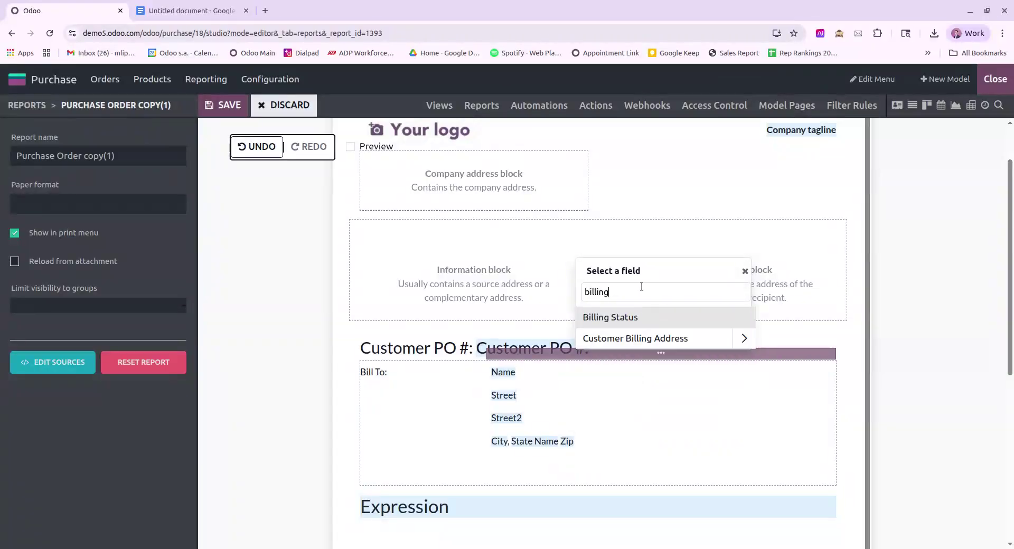
{"action": "left_click", "coordinate": [739, 339]}
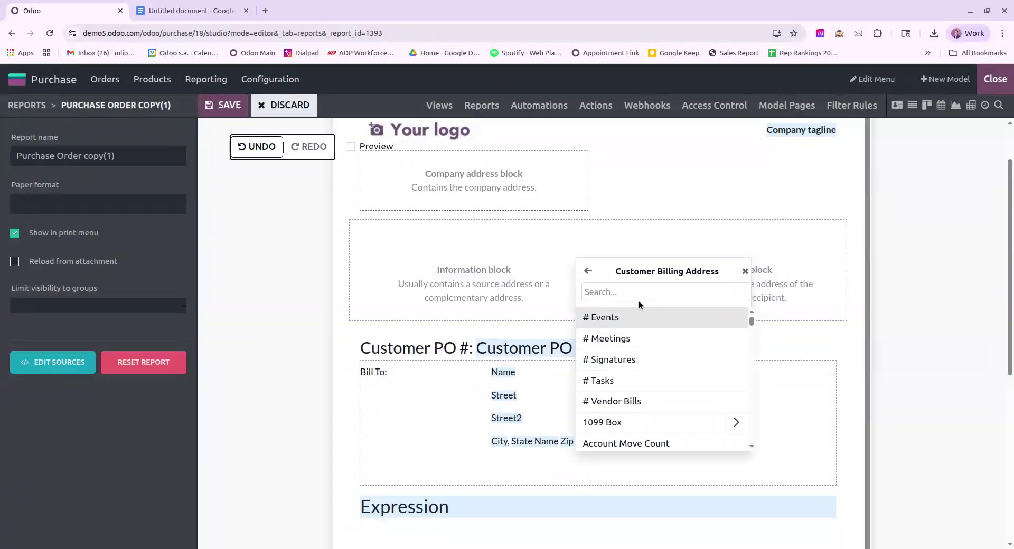
{"action": "type", "text": "count"}
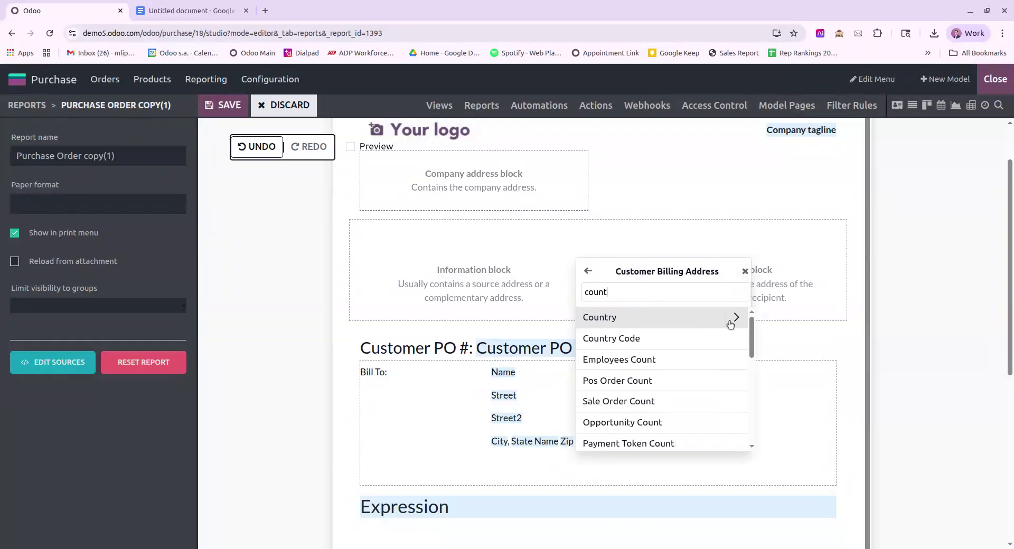
{"action": "left_click", "coordinate": [733, 317]}
{"action": "scroll", "coordinate": [644, 386], "scroll_direction": "down", "scroll_amount": 3}
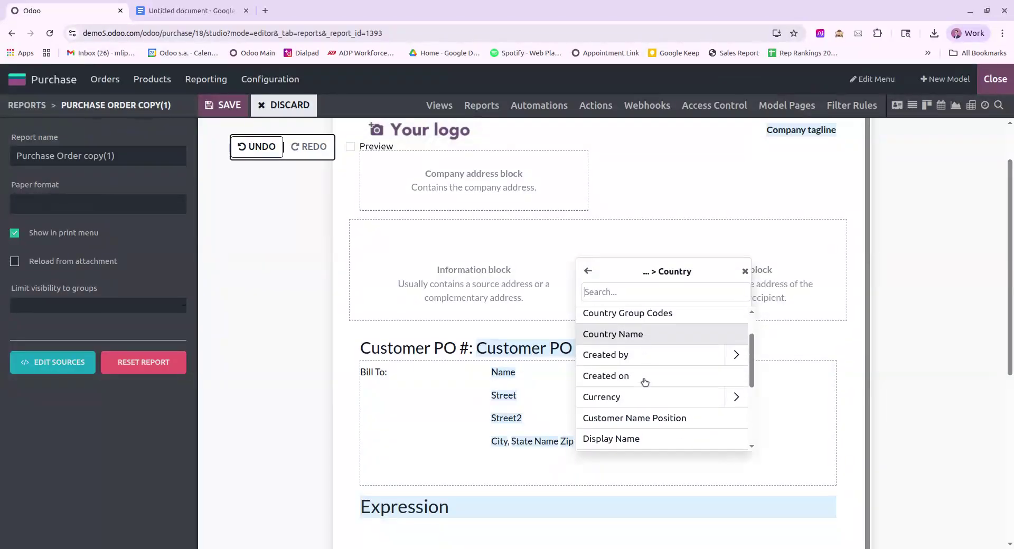
{"action": "scroll", "coordinate": [644, 381], "scroll_direction": "up", "scroll_amount": 2}
{"action": "scroll", "coordinate": [634, 382], "scroll_direction": "up", "scroll_amount": 1}
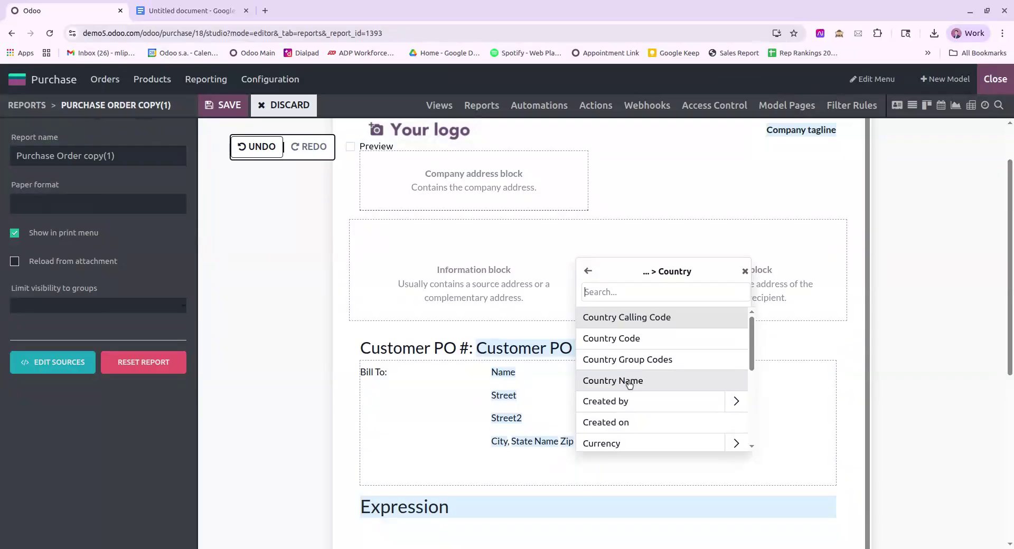
{"action": "left_click", "coordinate": [628, 382]}
{"action": "left_click", "coordinate": [629, 385]}
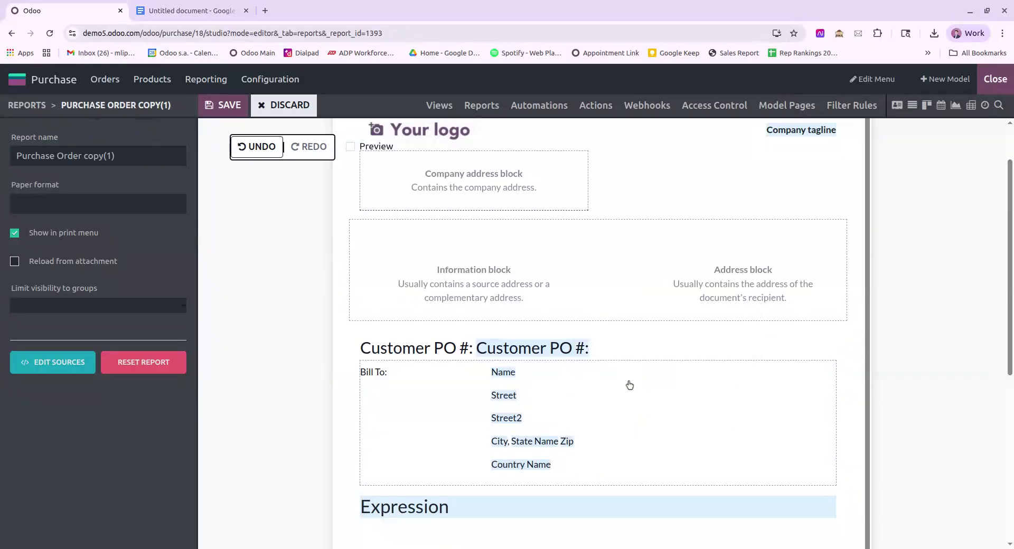
Step: Save the report, exit Studio, print P00018 with Purchase Order copy(1), and open the PDF
{"action": "left_click", "coordinate": [227, 106]}
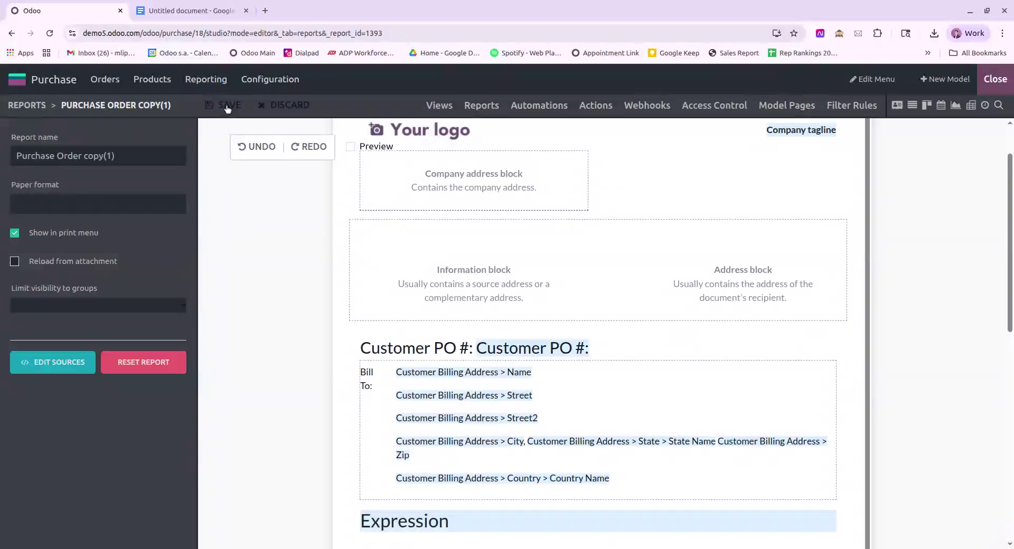
{"action": "left_click", "coordinate": [1000, 85]}
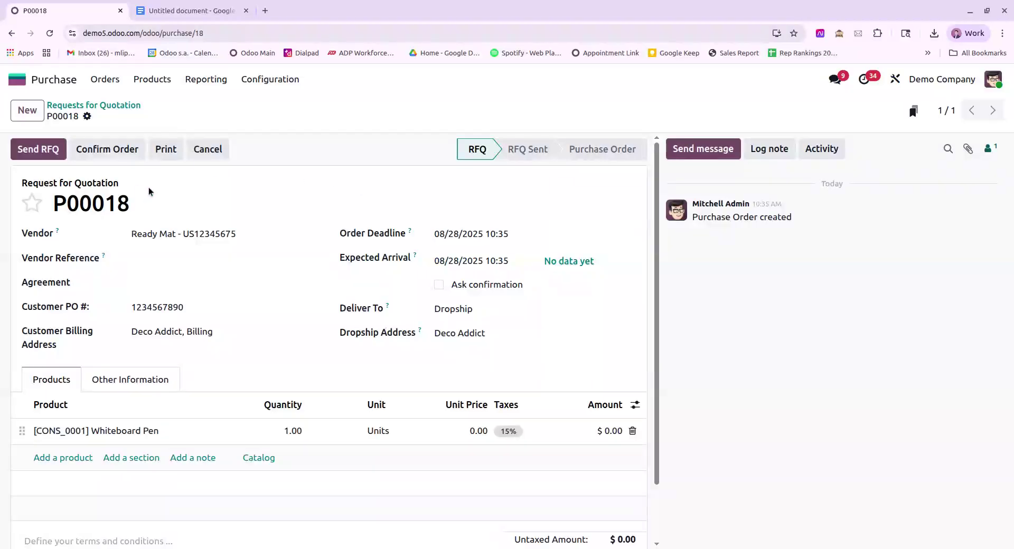
{"action": "left_click", "coordinate": [86, 116]}
{"action": "mouse_move", "coordinate": [136, 140]}
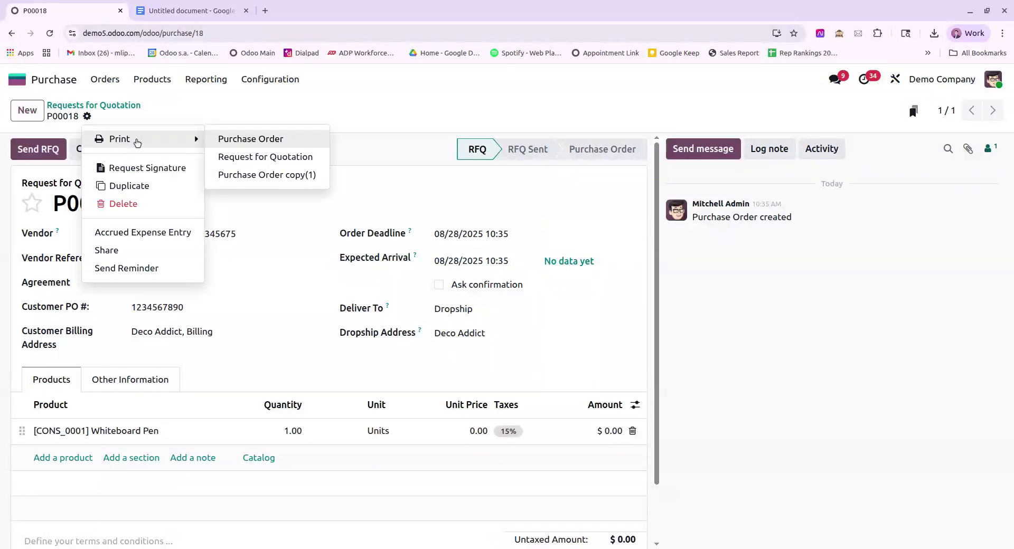
{"action": "left_click", "coordinate": [266, 174]}
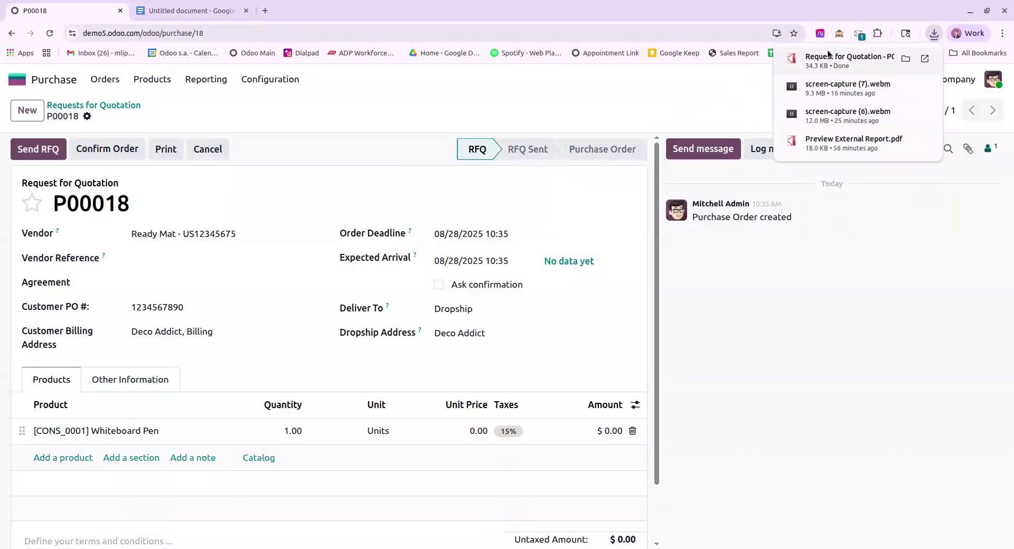
{"action": "left_click", "coordinate": [845, 62]}
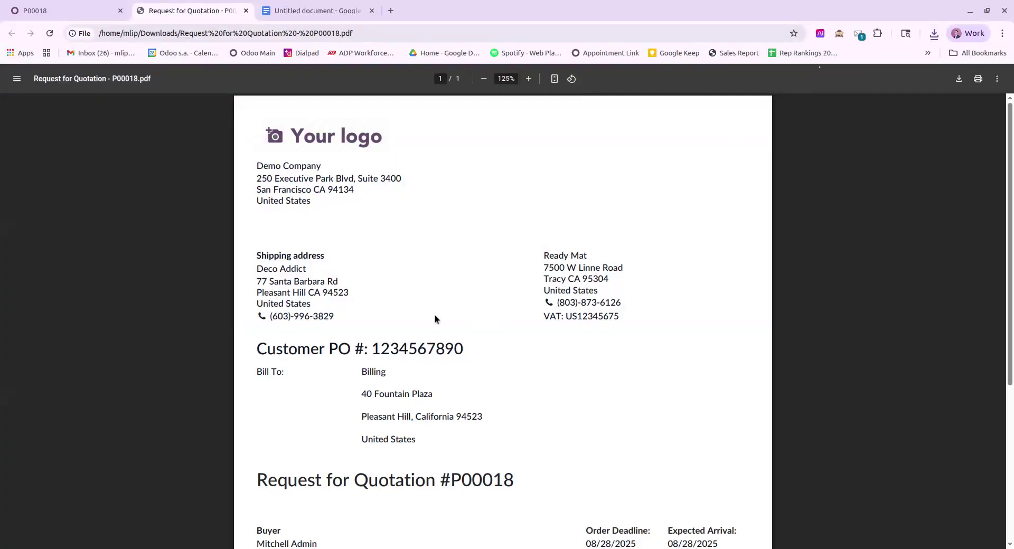
{"action": "left_click_drag", "start_coordinate": [257, 350], "coordinate": [480, 351]}
{"action": "left_click", "coordinate": [312, 395]}
{"action": "left_click_drag", "start_coordinate": [258, 372], "coordinate": [454, 418]}
{"action": "left_click", "coordinate": [489, 421]}
{"action": "double_click", "coordinate": [387, 439]}
{"action": "left_click", "coordinate": [445, 420]}
{"action": "left_click_drag", "start_coordinate": [255, 256], "coordinate": [385, 312]}
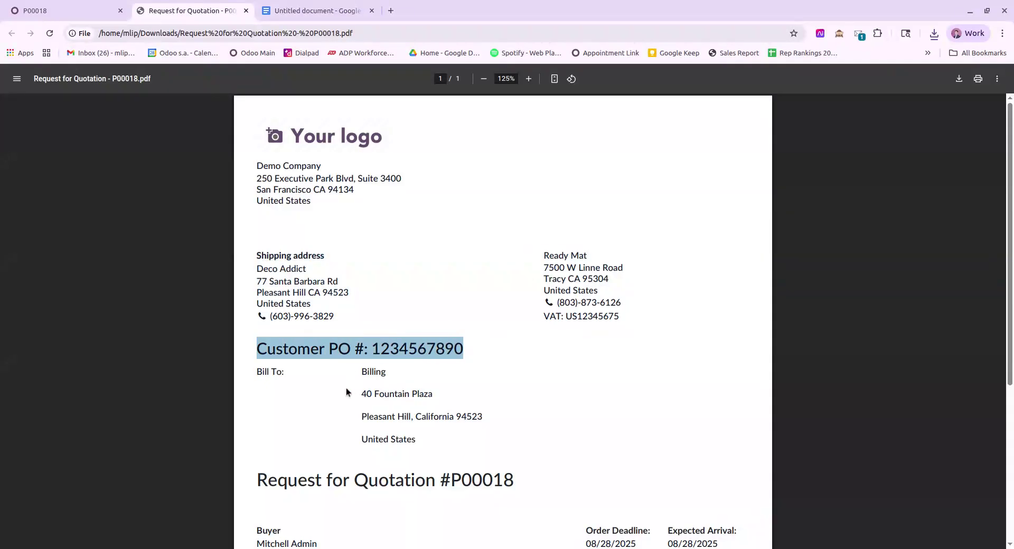
{"action": "left_click_drag", "start_coordinate": [360, 370], "coordinate": [423, 443]}
{"action": "left_click", "coordinate": [444, 401]}
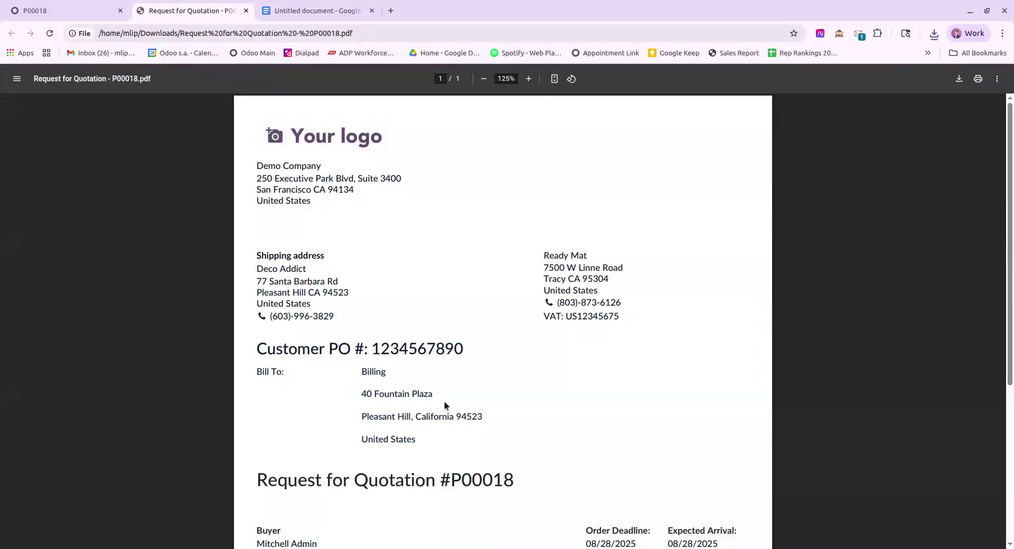